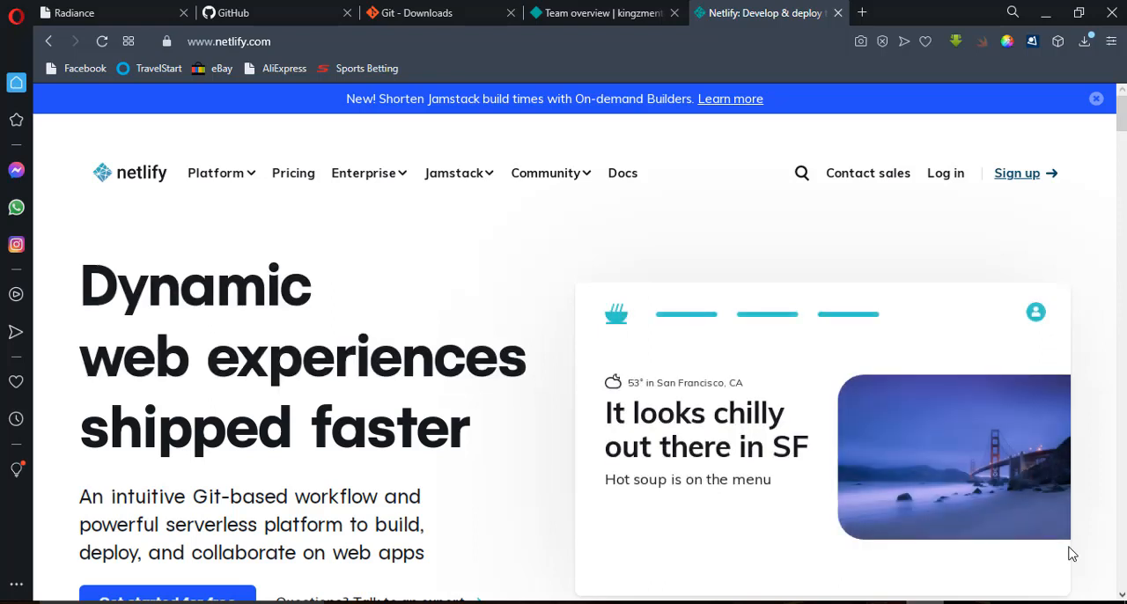
Look over the Git downloads page and the GitHub dashboard in the open browser tabs.
left_click(463, 7)
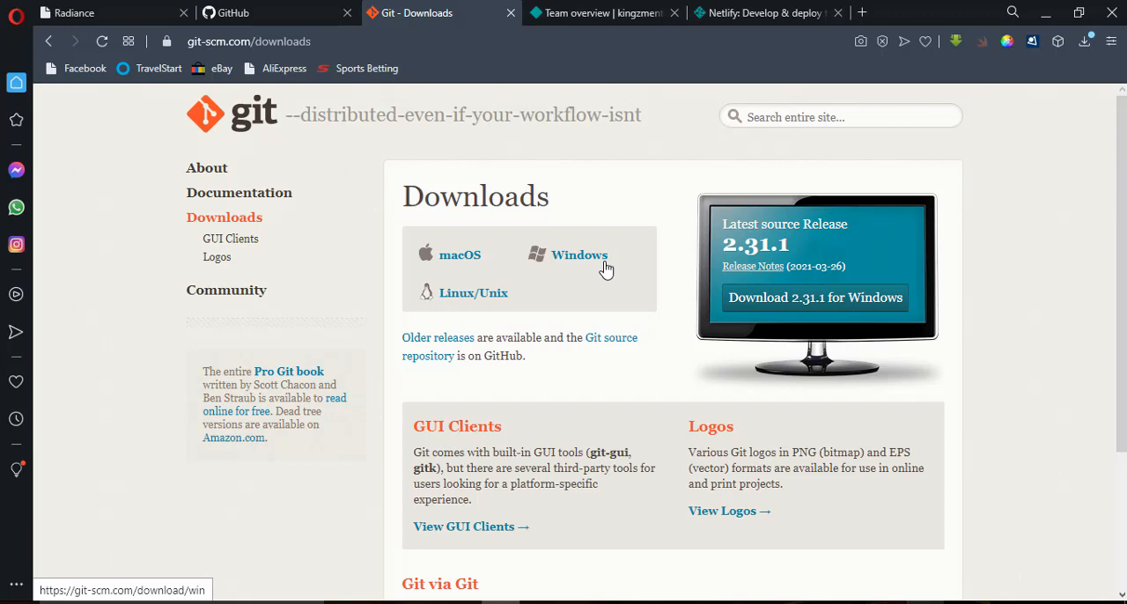
left_click(276, 15)
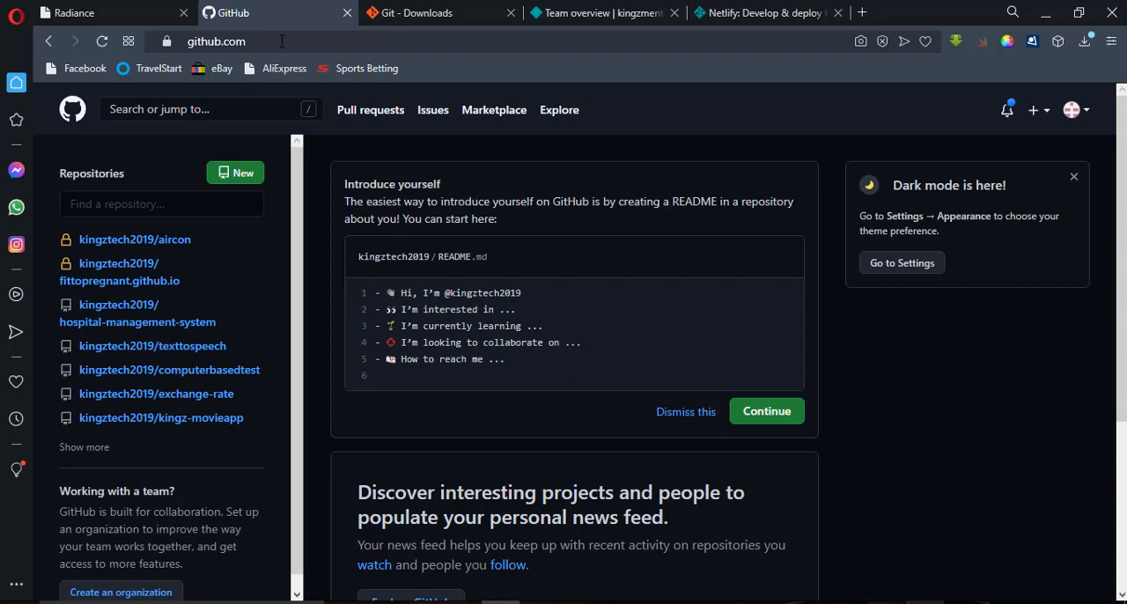
Examine the sections of the local Radiance landing page, and view the Netlify homepage.
left_click(126, 9)
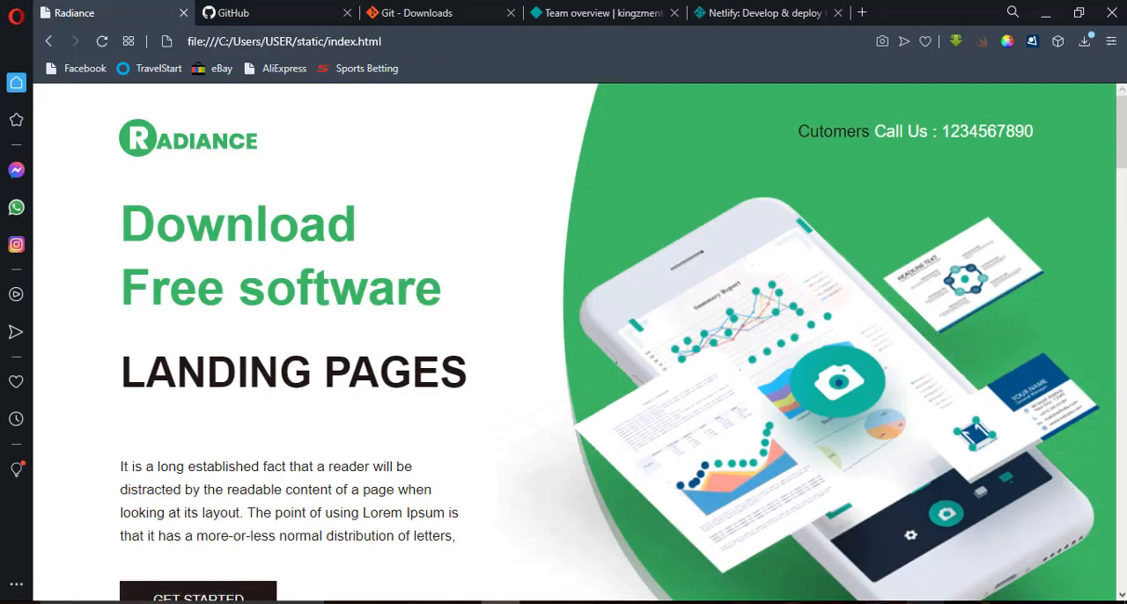
scroll(897, 148, "down", 3)
scroll(580, 344, "down", 6)
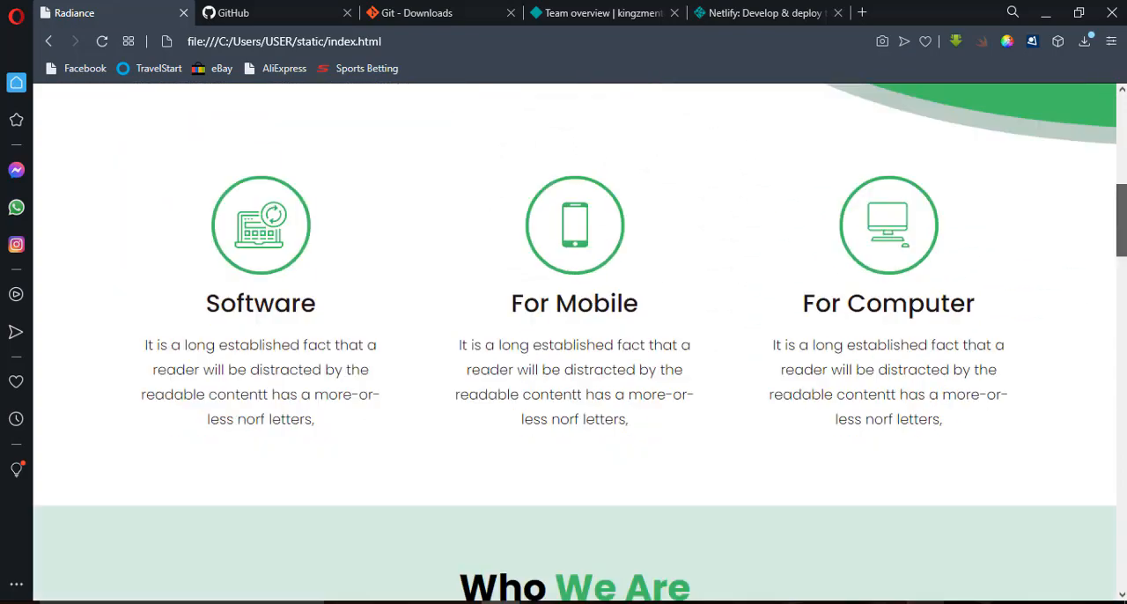
scroll(581, 343, "up", 10)
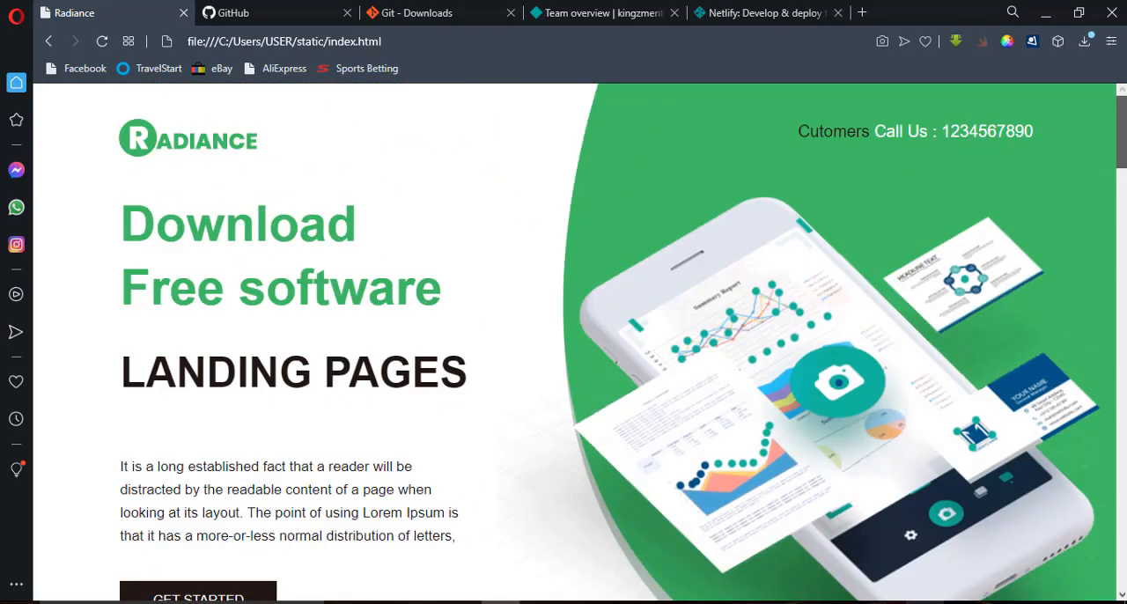
scroll(1095, 362, "down", 15)
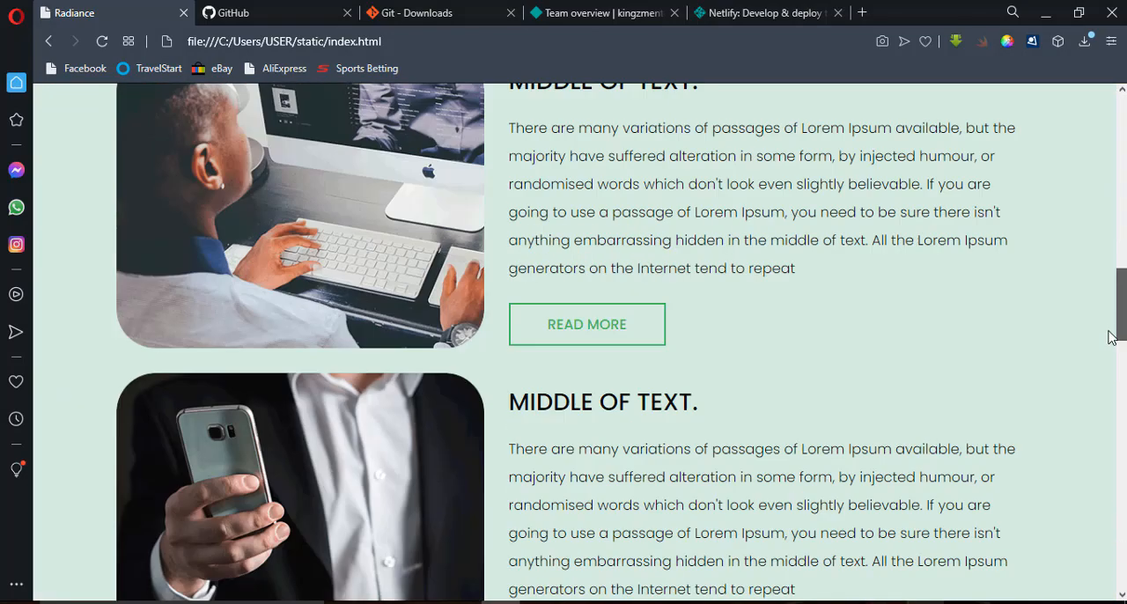
scroll(1094, 362, "down", 5)
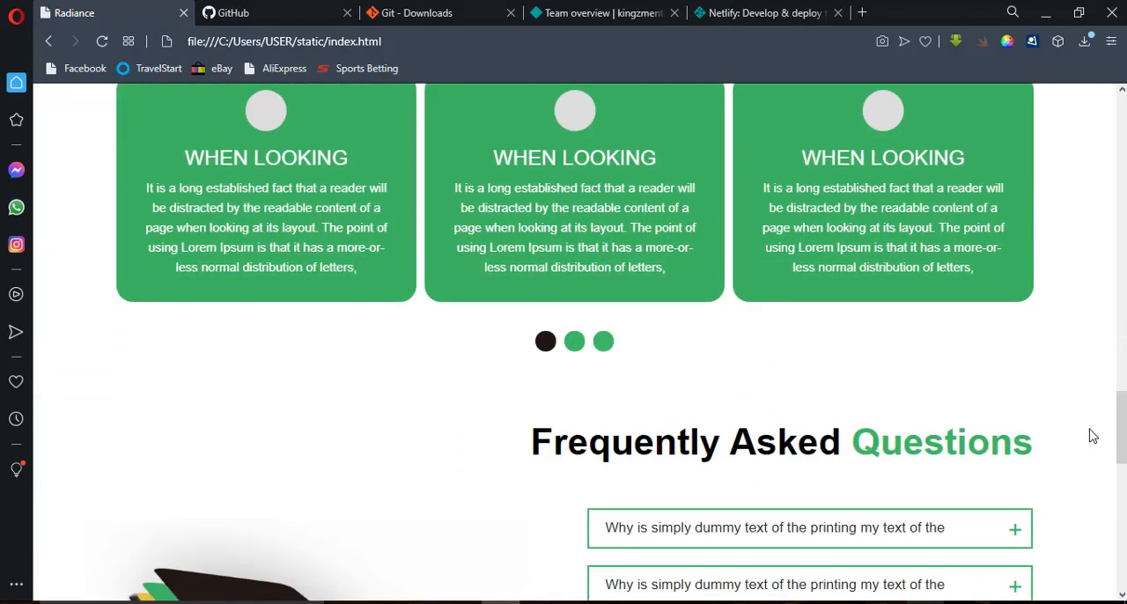
scroll(1122, 428, "up", 7)
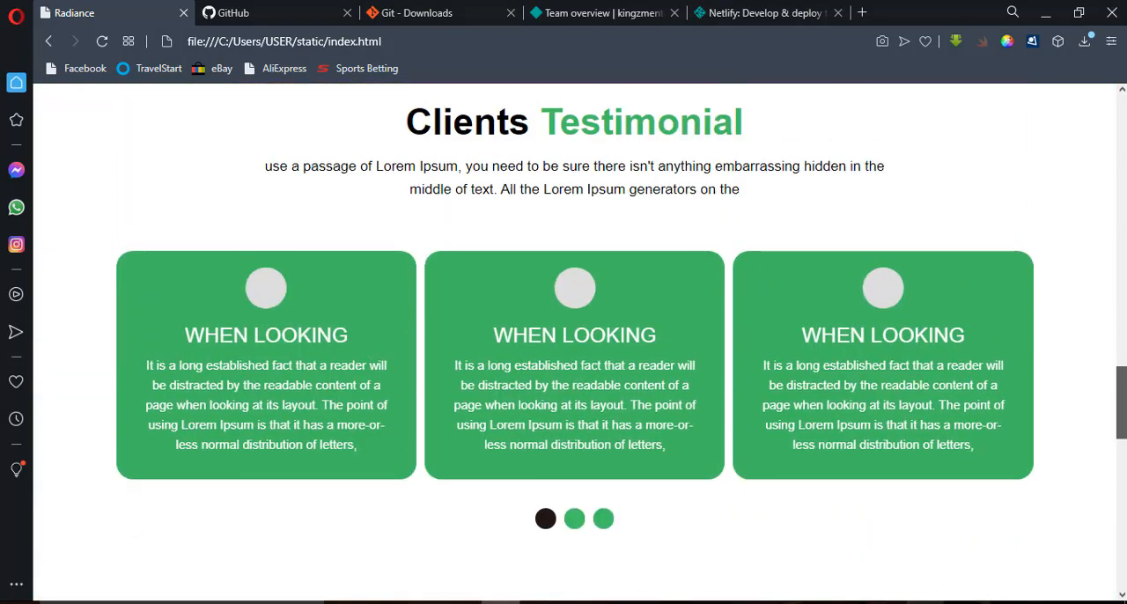
scroll(1121, 334, "up", 6)
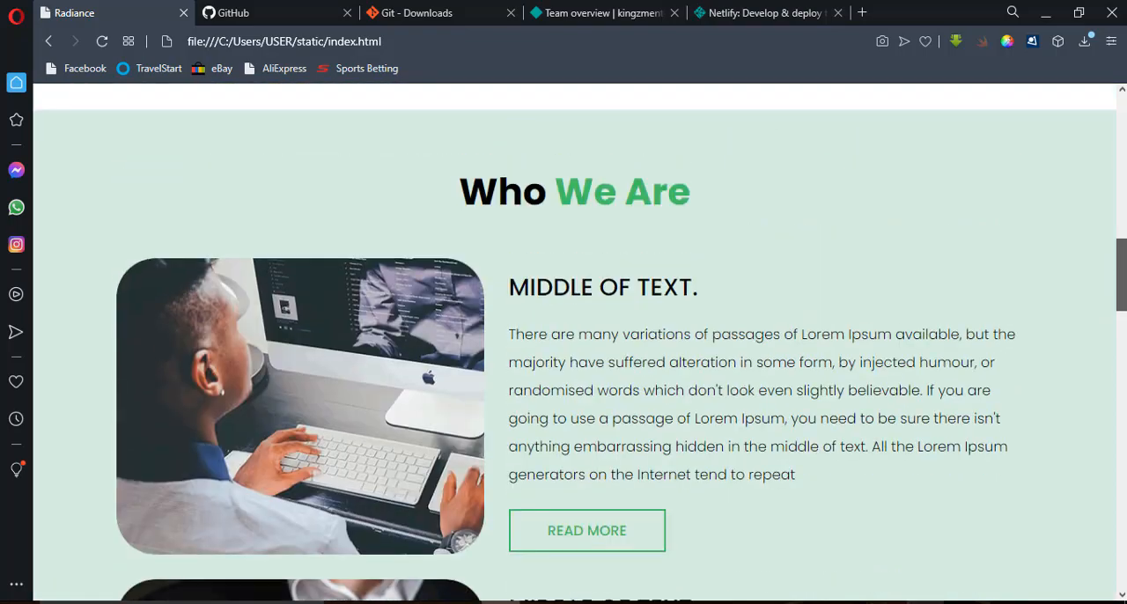
scroll(575, 344, "up", 2)
scroll(575, 343, "up", 5)
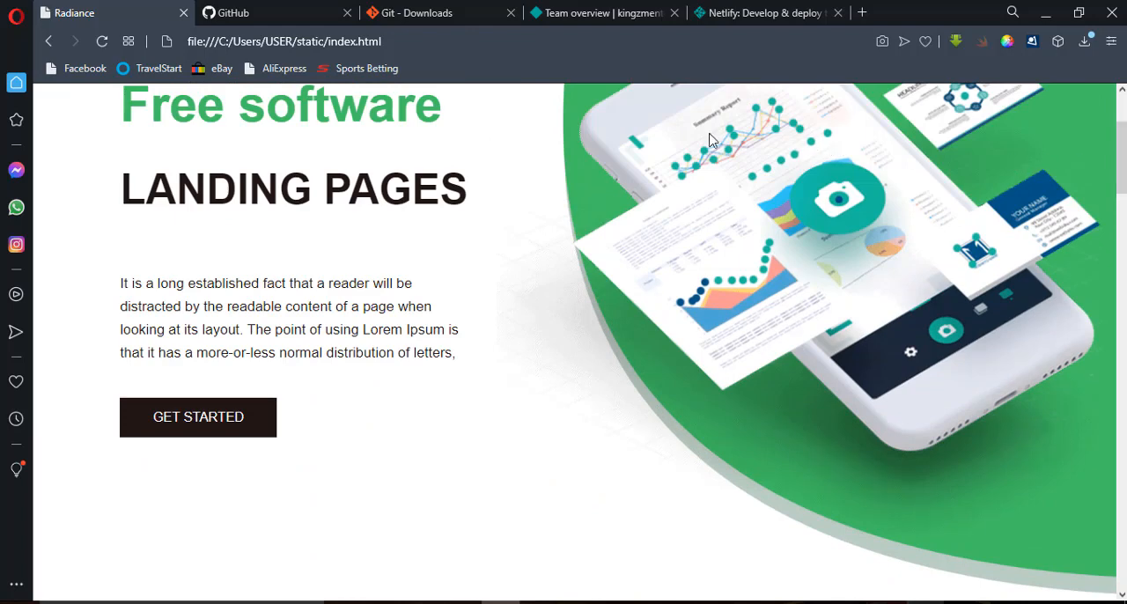
left_click(744, 18)
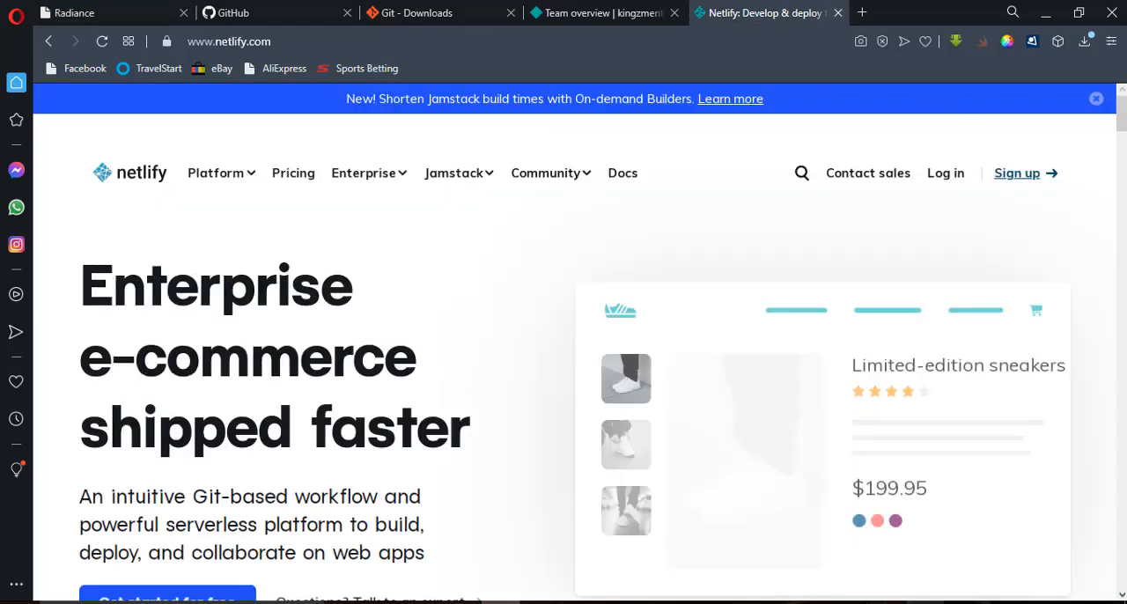
scroll(1123, 127, "down", 1)
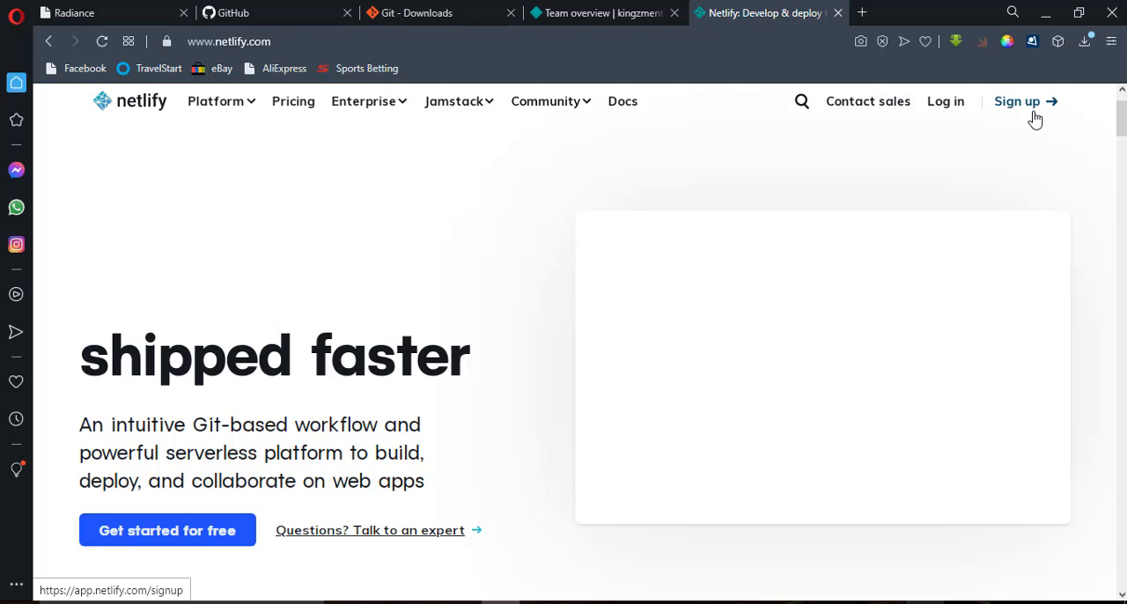
Start a new GitHub repository and name it radiance.
left_click(274, 26)
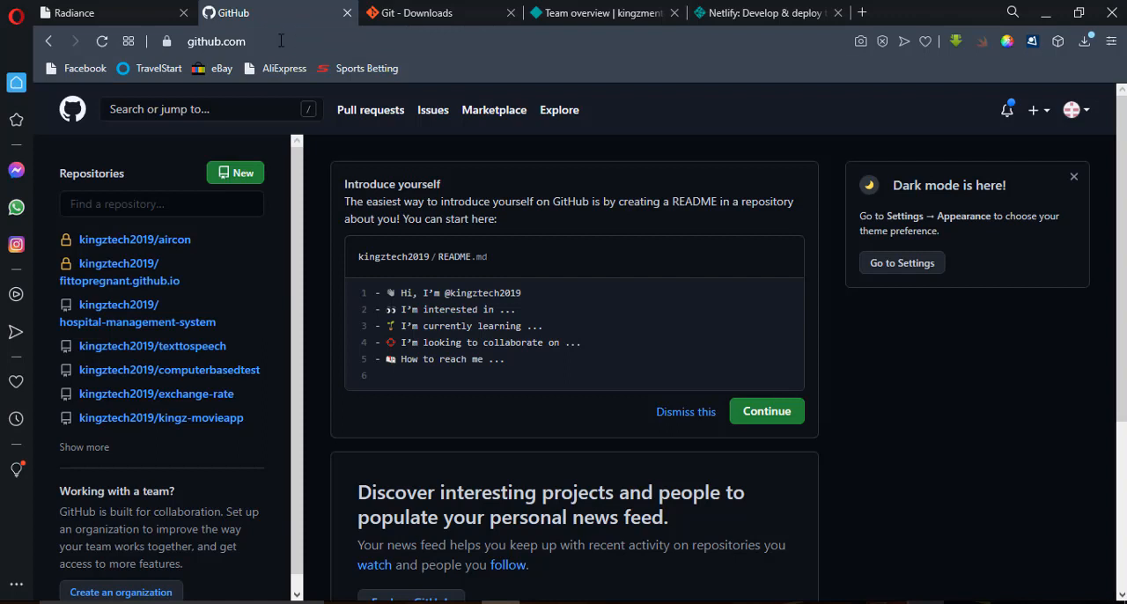
left_click(230, 182)
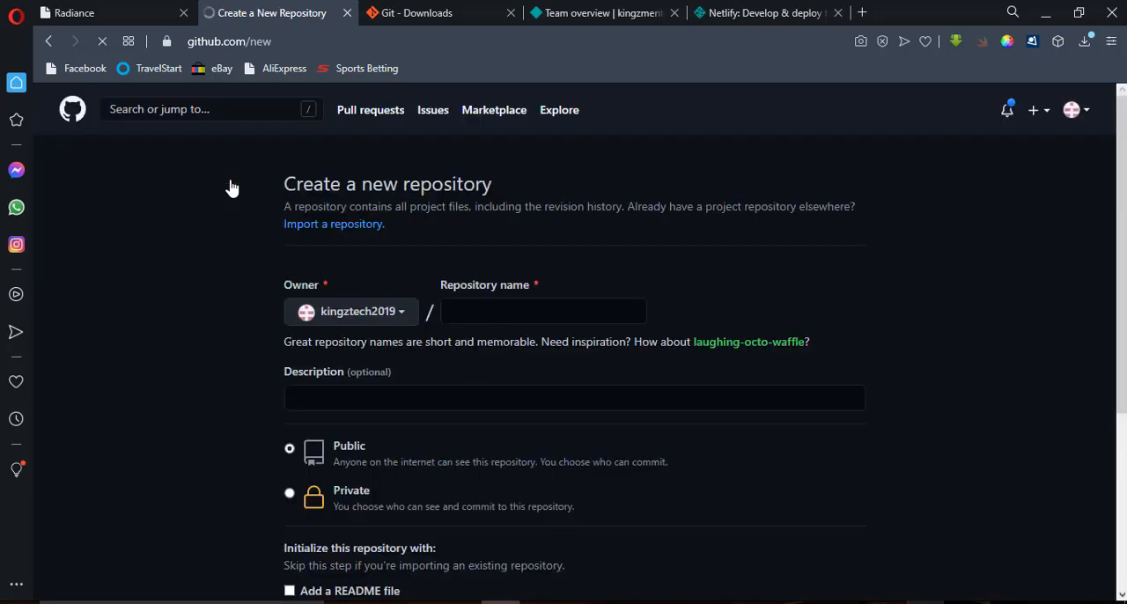
left_click(453, 312)
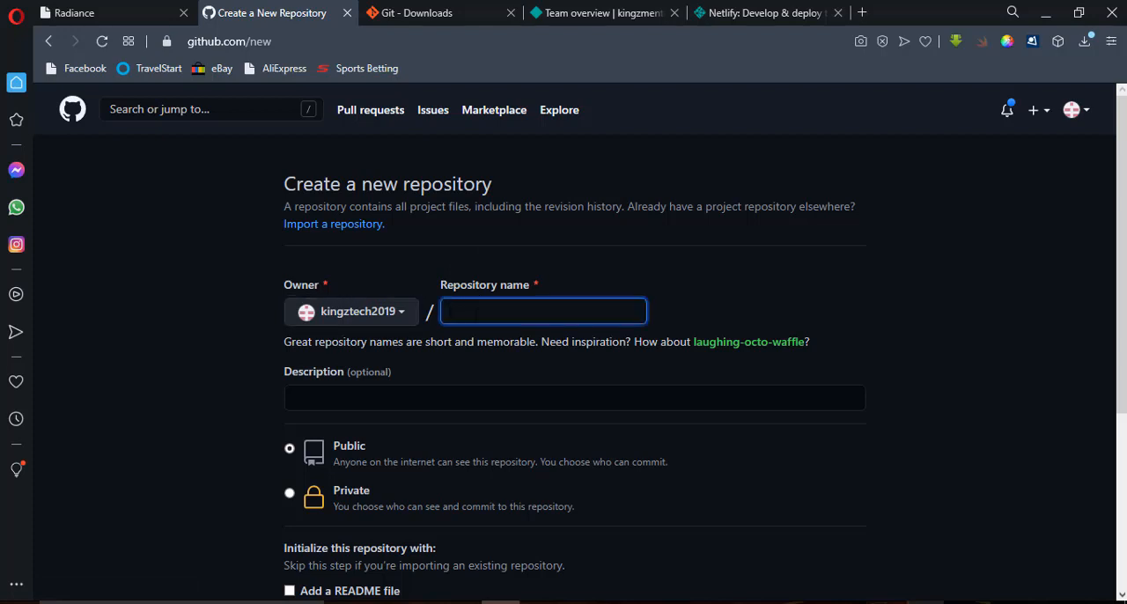
type("radaiance")
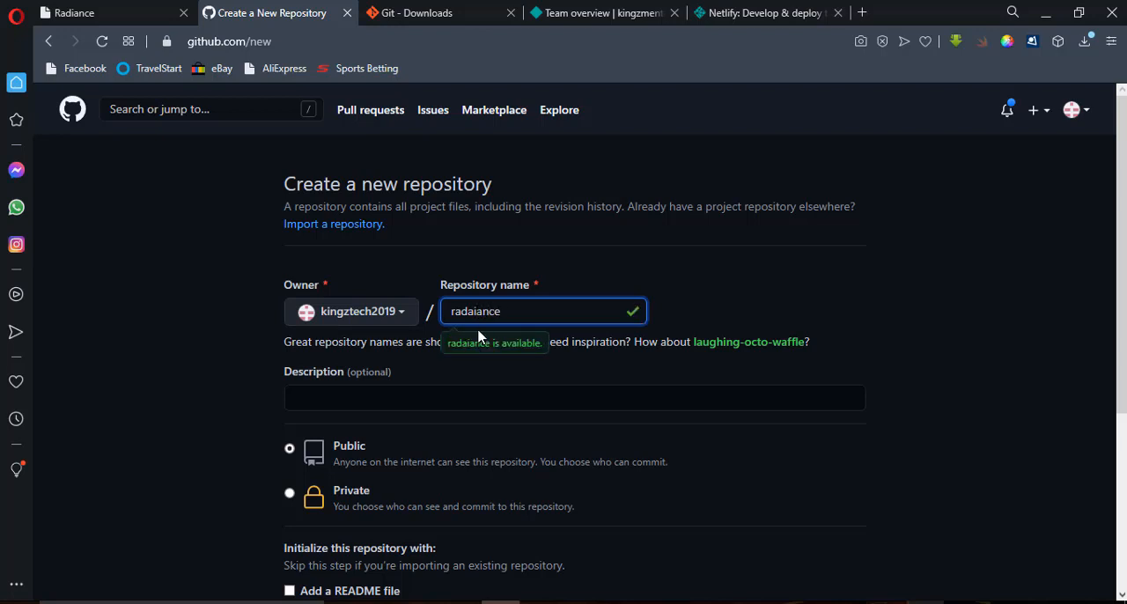
left_click(468, 311)
key("Delete")
Set the new repository's visibility to Private and create it without a README, .gitignore or license.
scroll(1126, 284, "down", 1)
scroll(1125, 283, "down", 1)
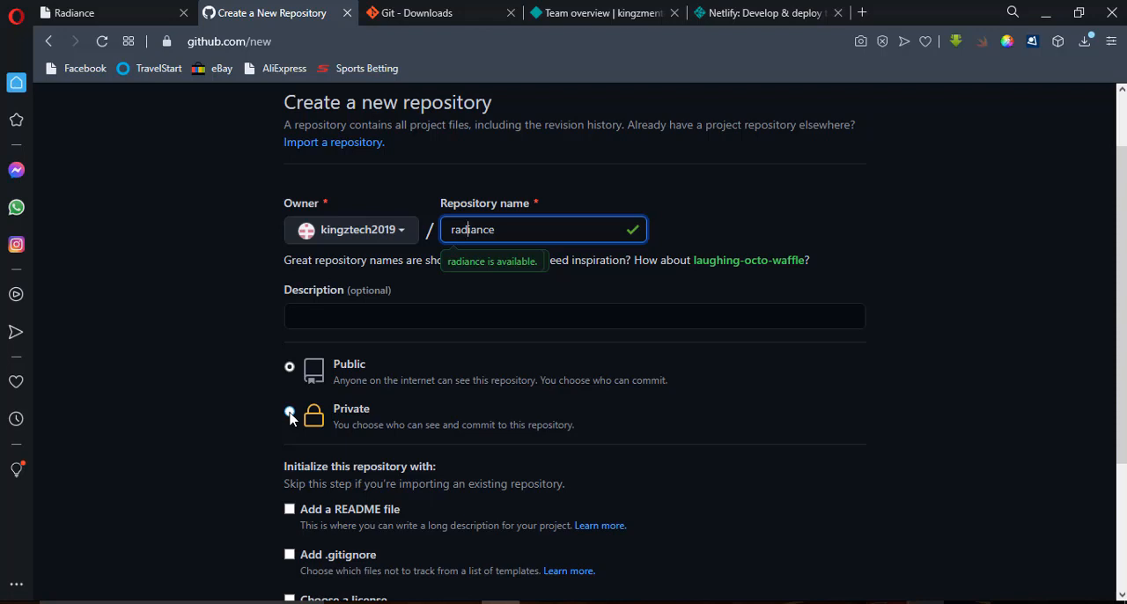
left_click(290, 413)
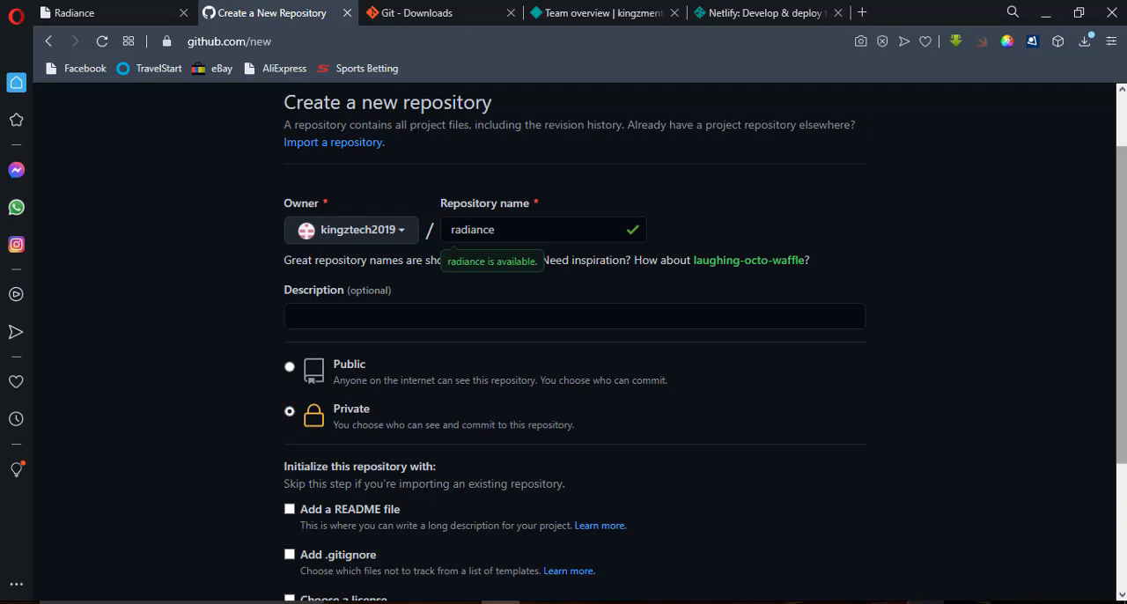
scroll(573, 344, "down", 3)
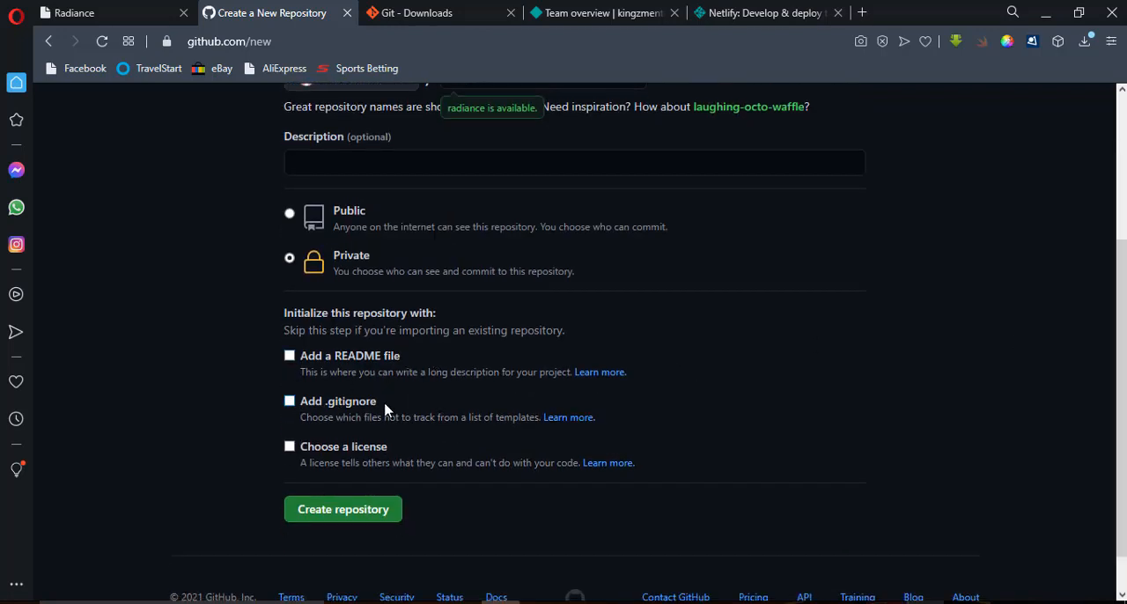
left_click(347, 519)
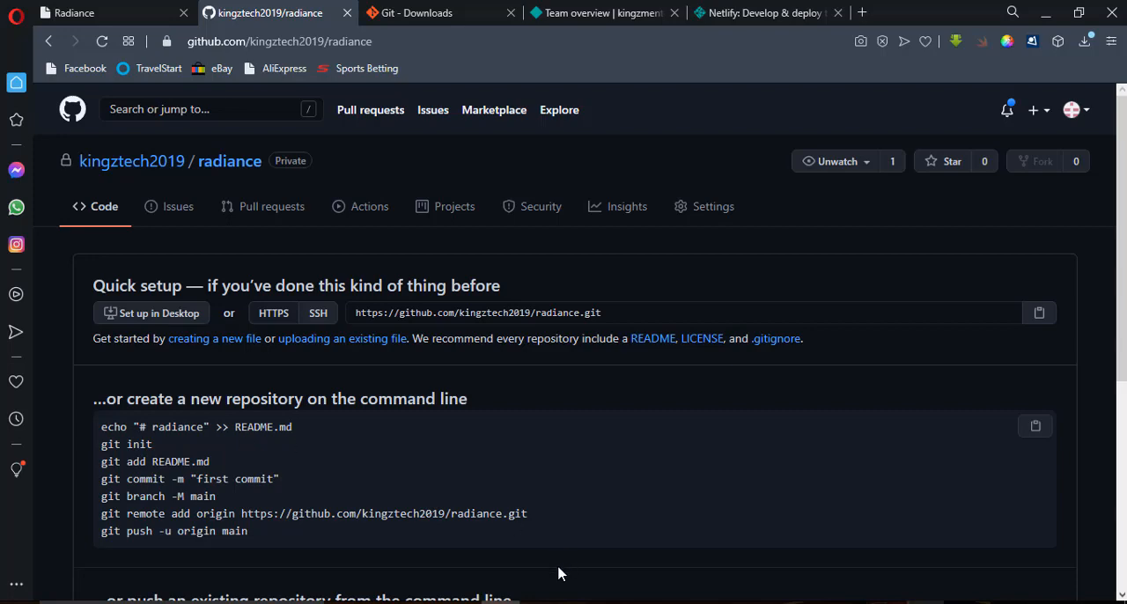
Switch to Command Prompt and change the working directory to the static project folder.
mouse_move(539, 603)
left_click(627, 574)
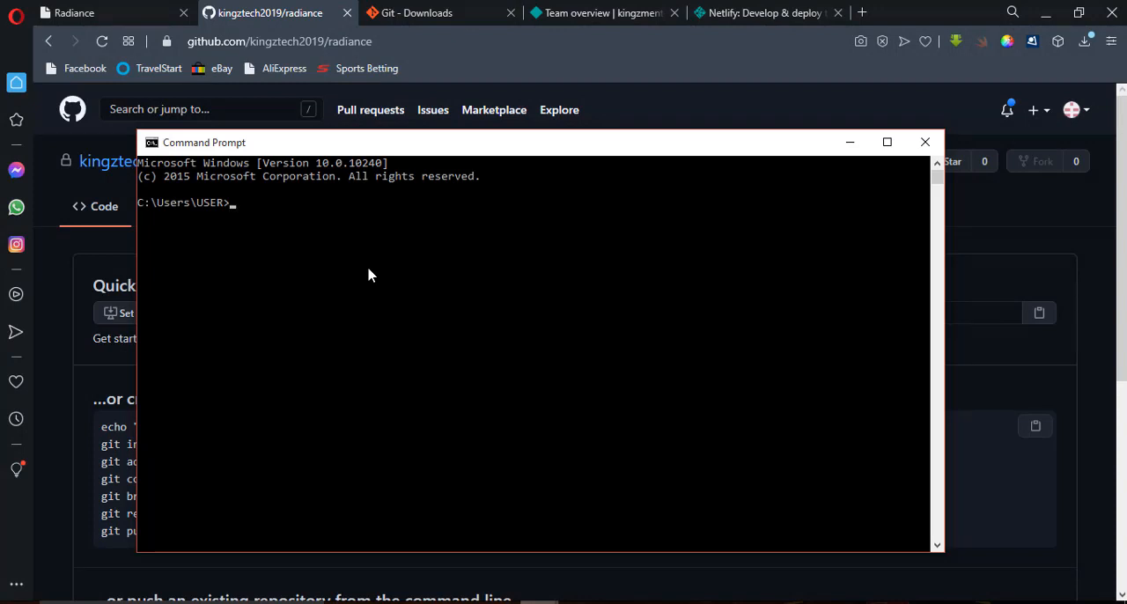
type("cd static")
key("Return")
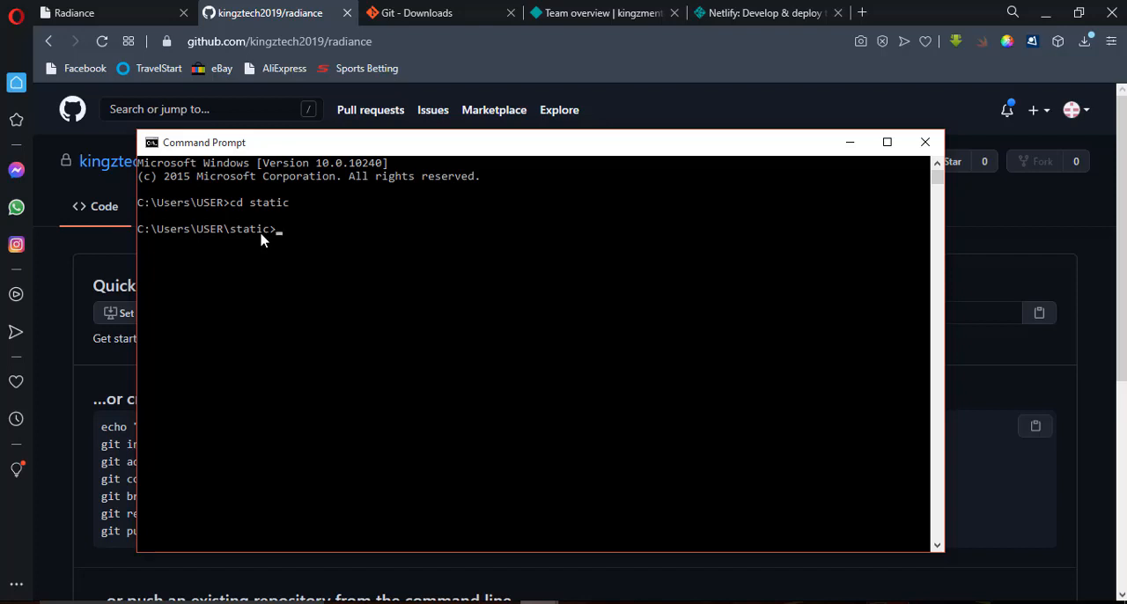
Switch to the static project in Sublime Text and check its css, images and js folders alongside index.html.
left_click(649, 599)
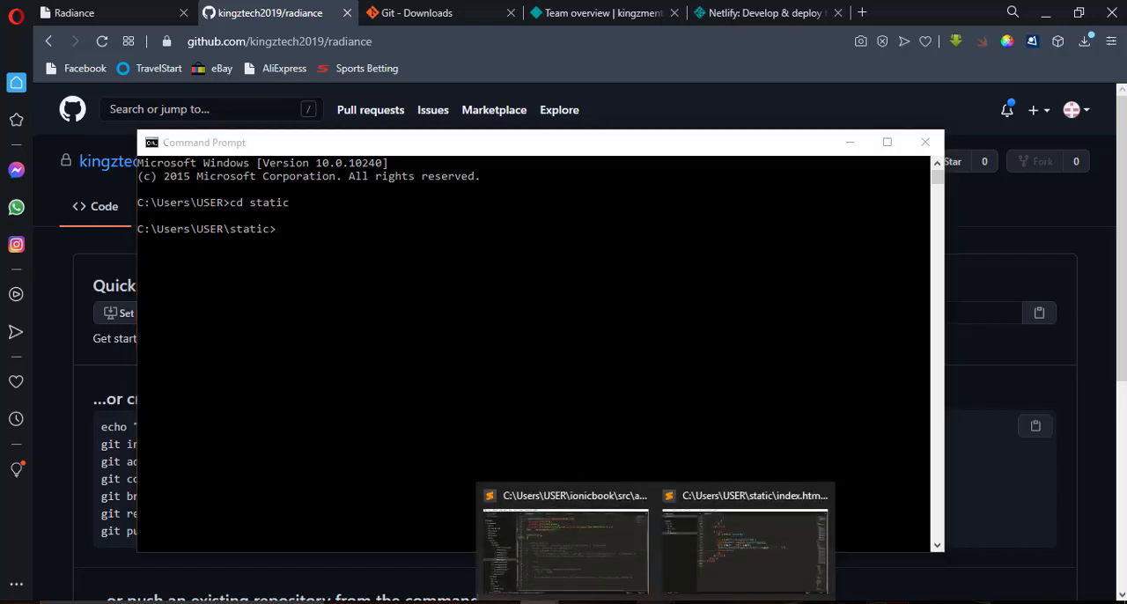
left_click(710, 584)
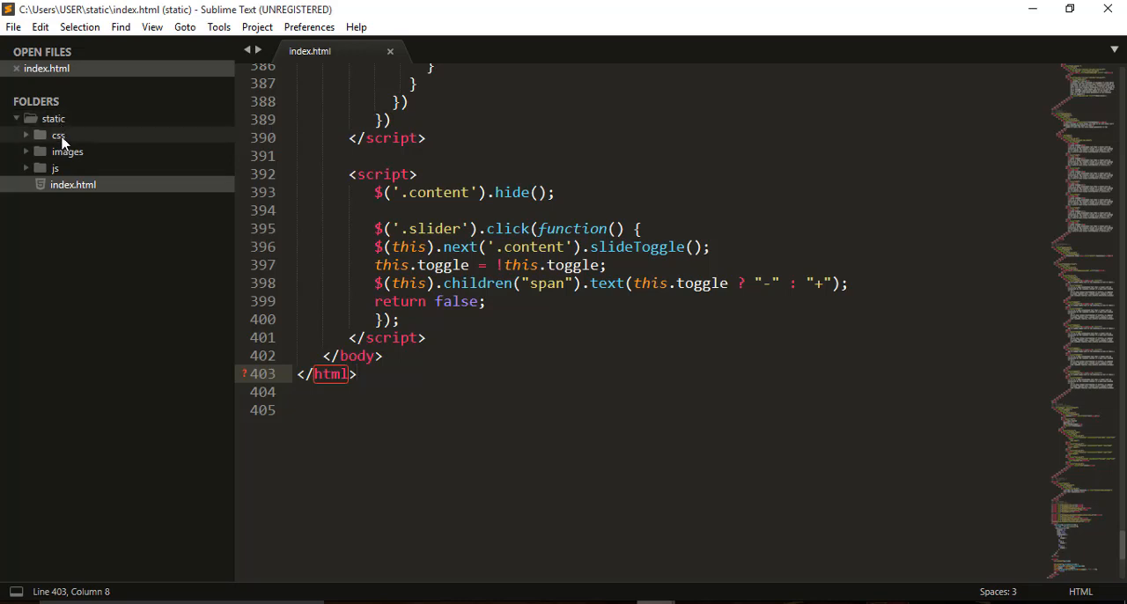
left_click(60, 136)
left_click(60, 136)
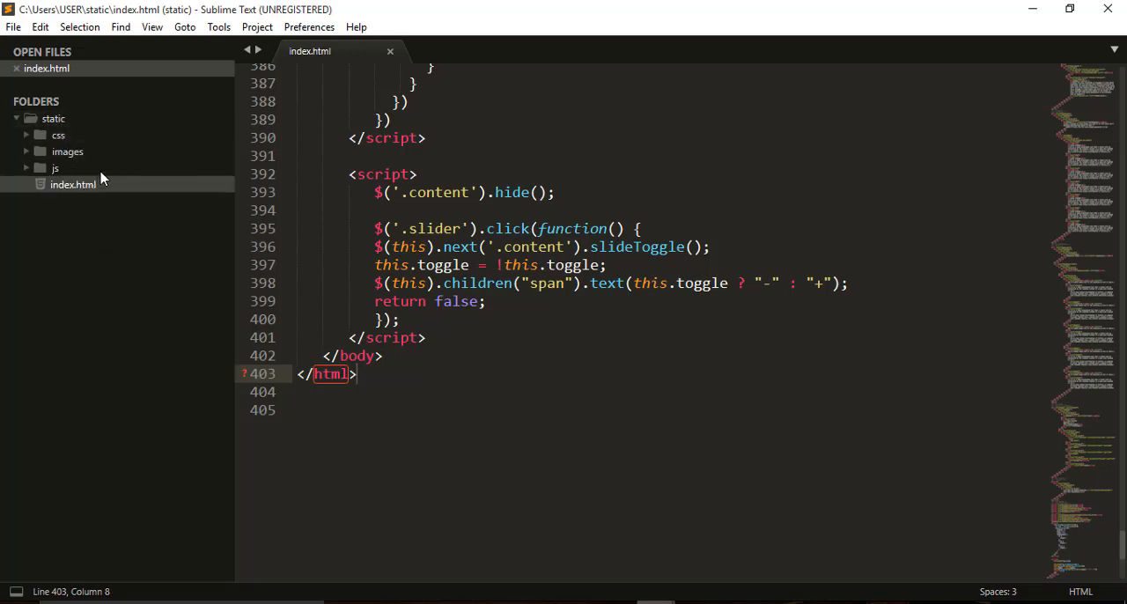
left_click(97, 171)
left_click(98, 171)
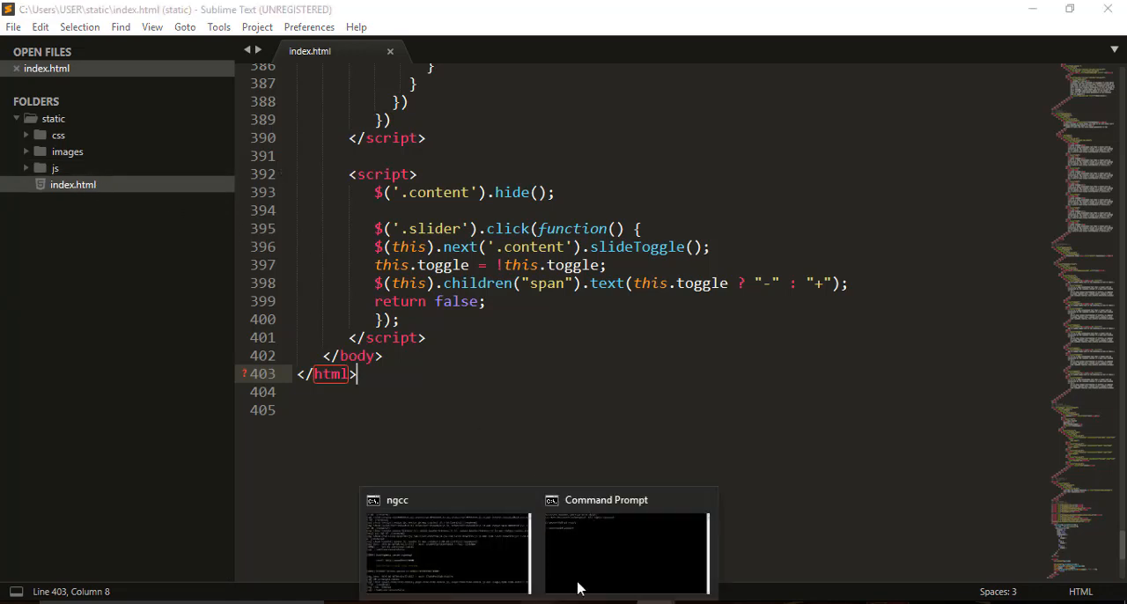
Return to Command Prompt and initialize a Git repository in the static folder with git init.
left_click(586, 574)
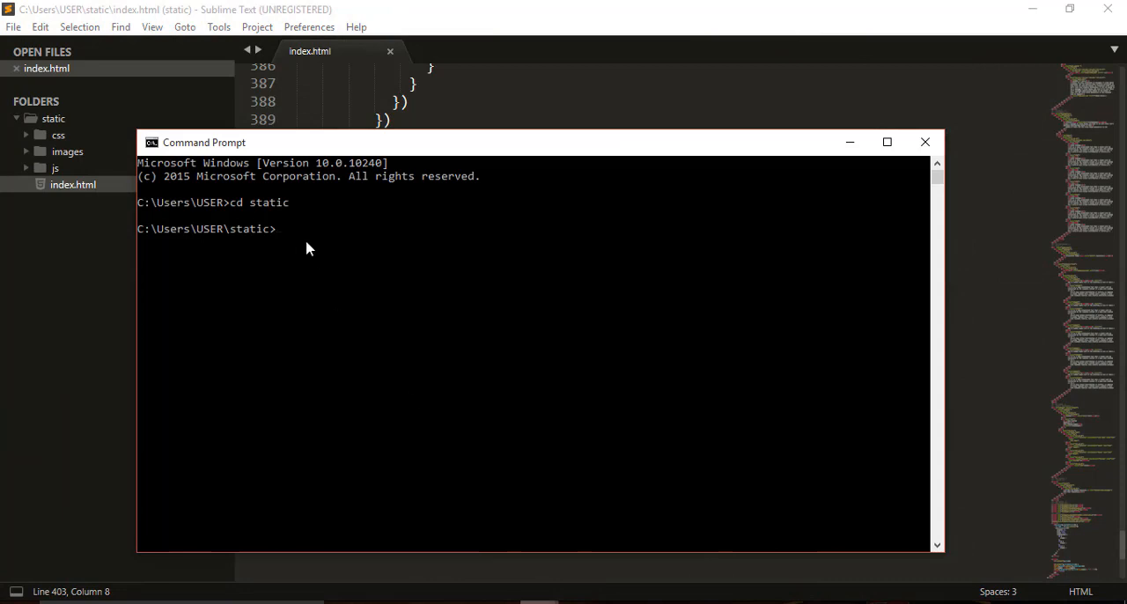
type("git init")
key("Return")
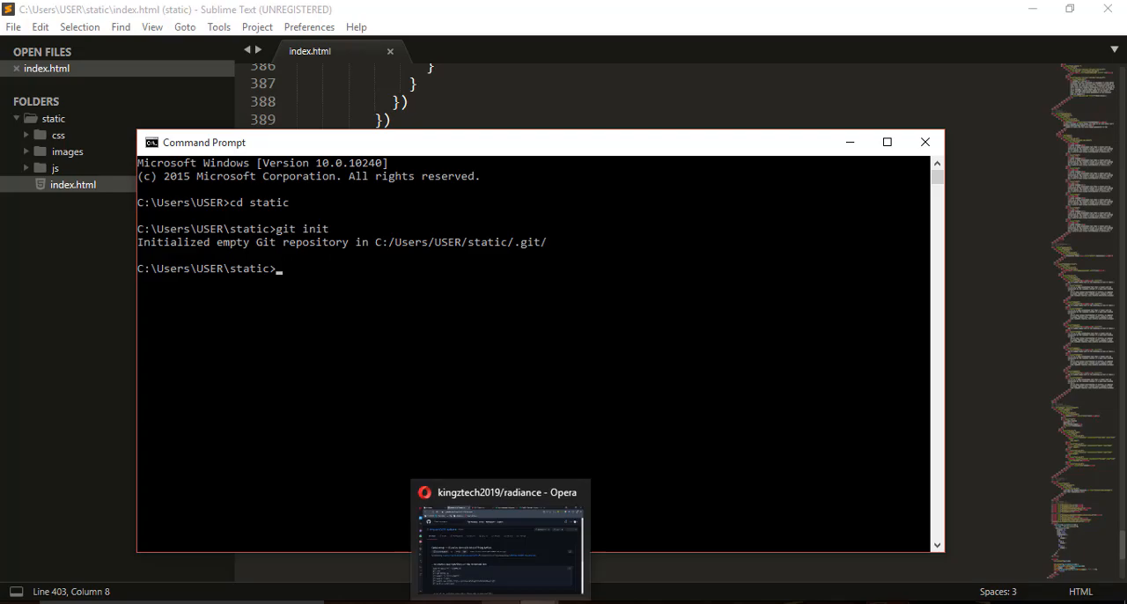
Copy the git add command from GitHub's setup instructions and use it in Command Prompt to stage the static project's files.
left_click(470, 556)
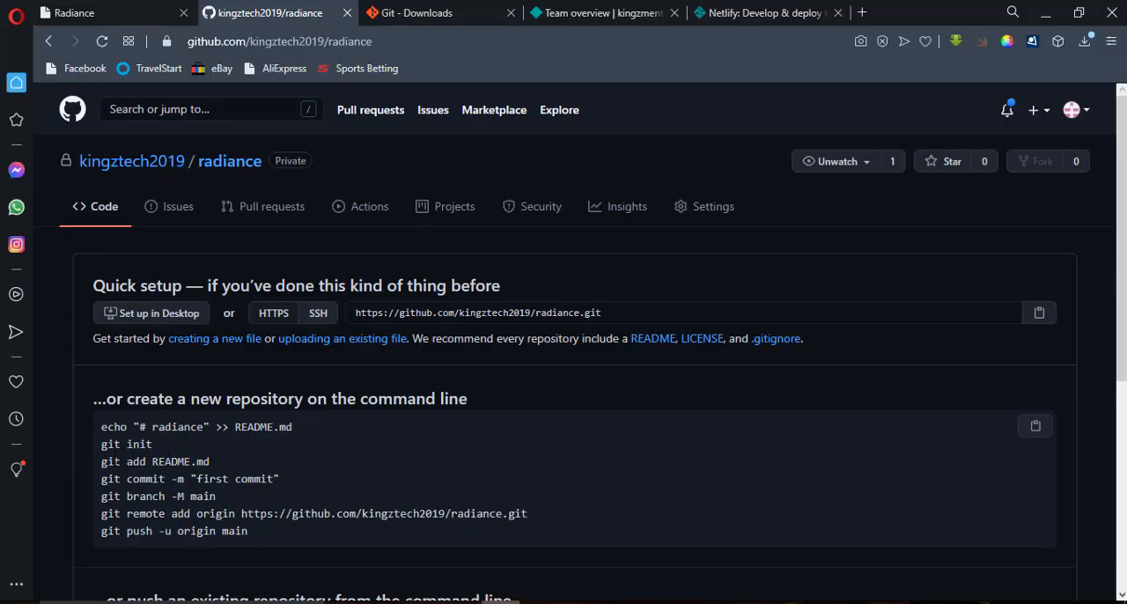
left_click_drag(104, 445, 171, 446)
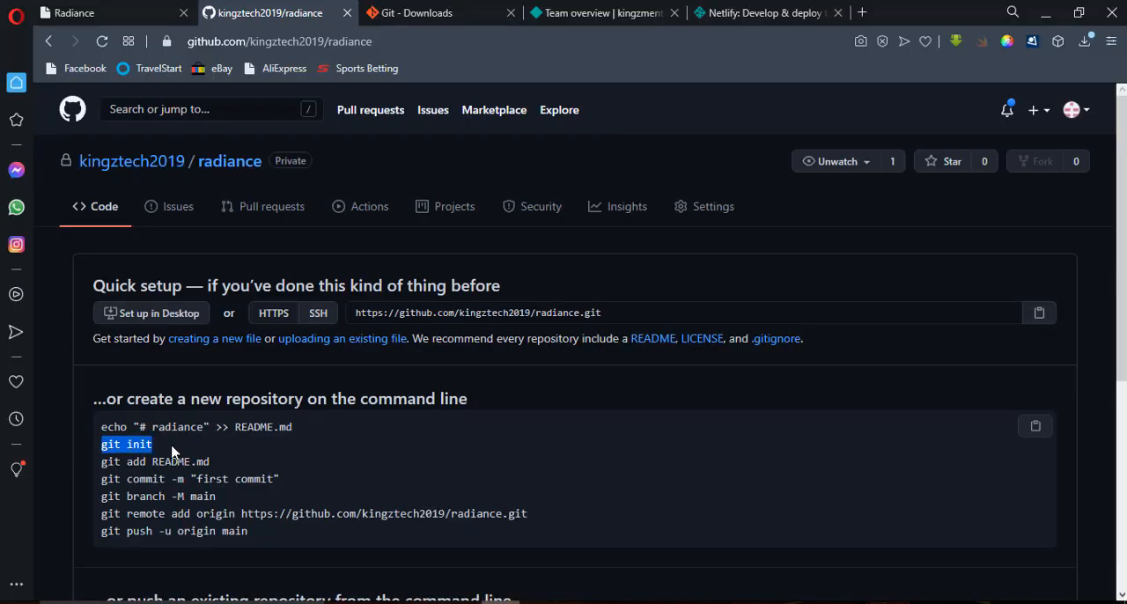
left_click(103, 467)
left_click_drag(102, 461, 145, 461)
key("ctrl+c")
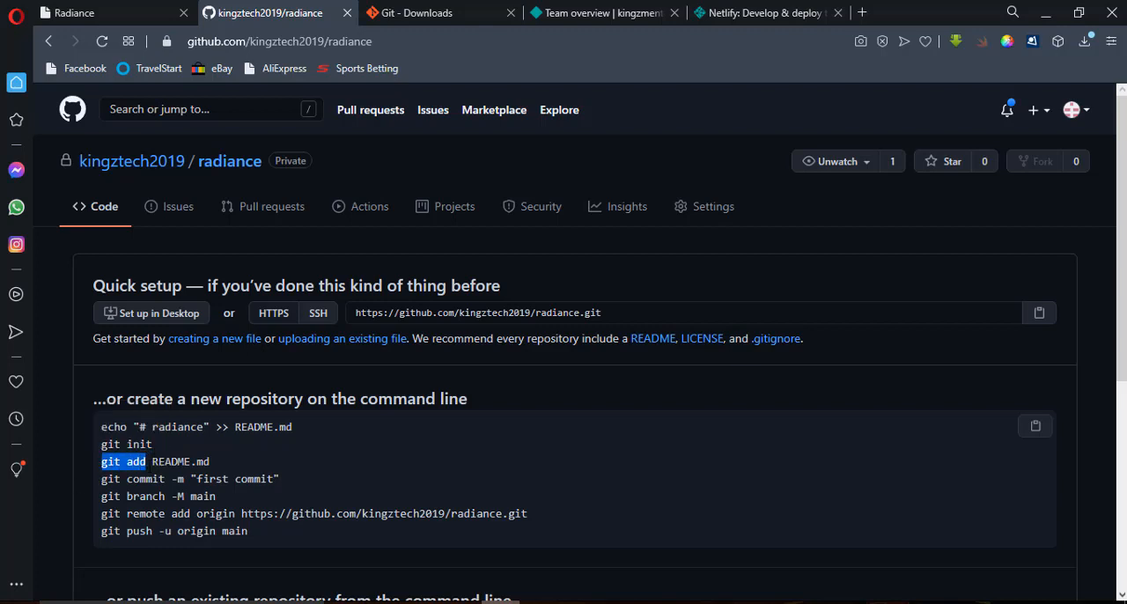
mouse_move(491, 599)
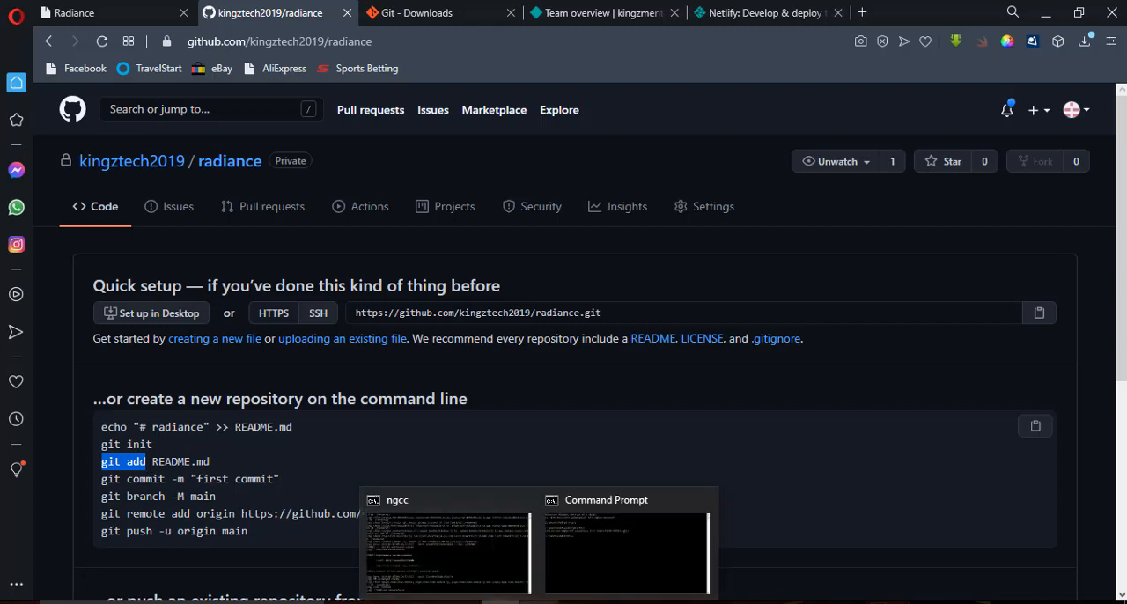
left_click(613, 568)
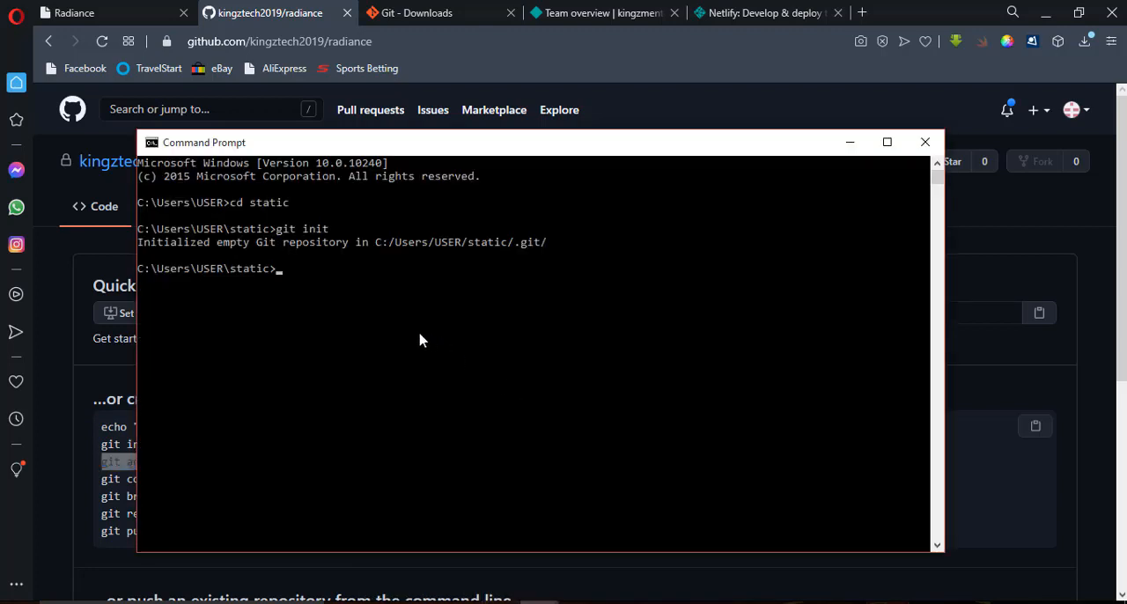
key("ctrl+v")
key("Return")
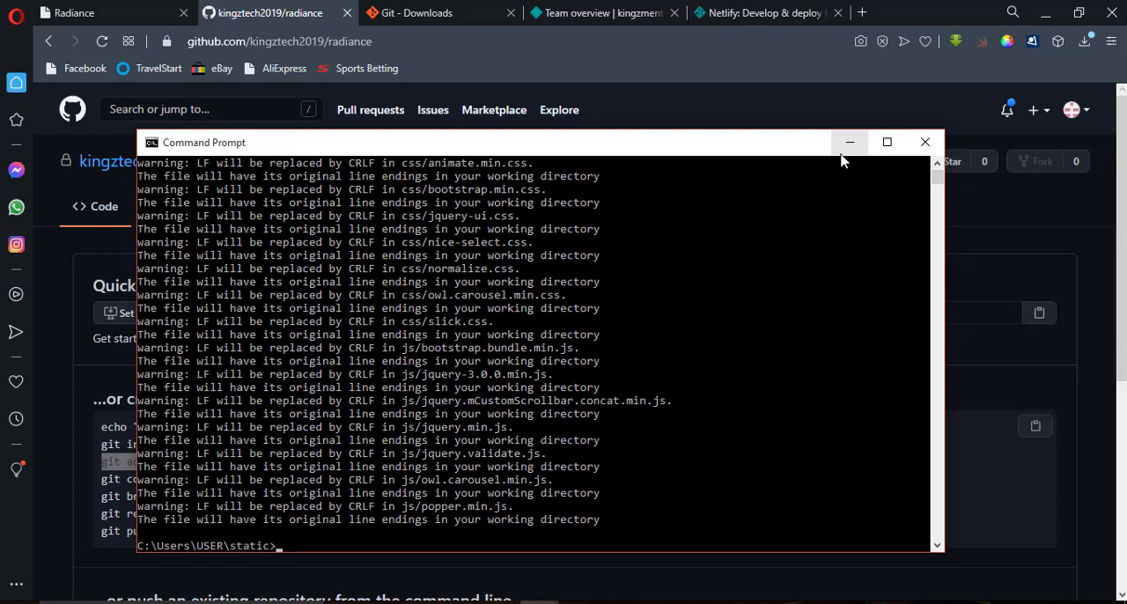
Copy the commit command from GitHub's setup instructions and run it in Command Prompt with the message "first commit".
left_click_drag(677, 147, 835, 138)
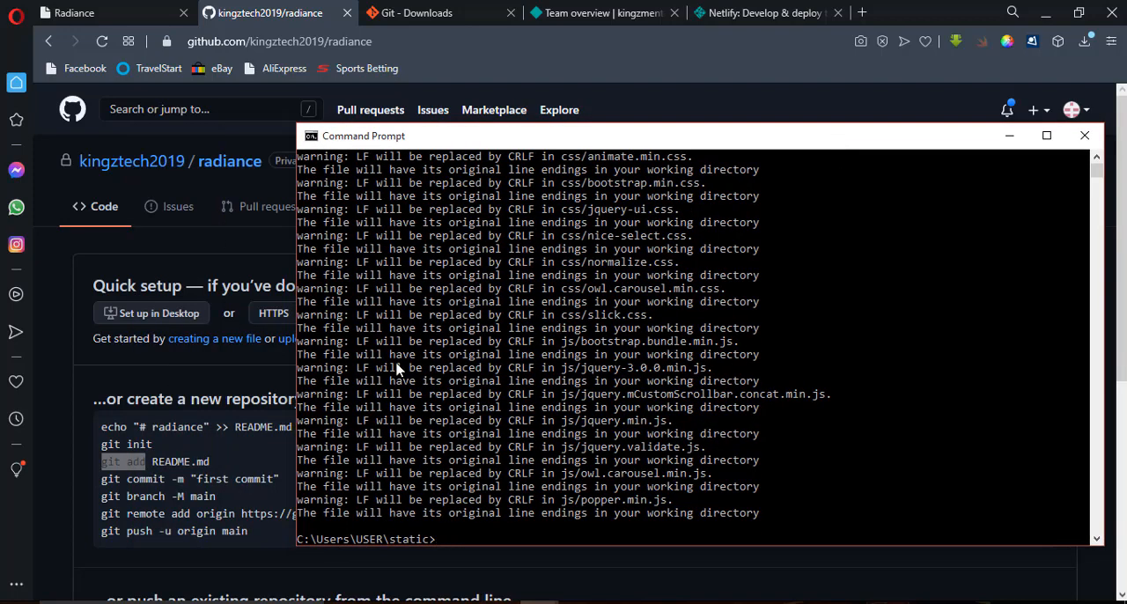
left_click(103, 486)
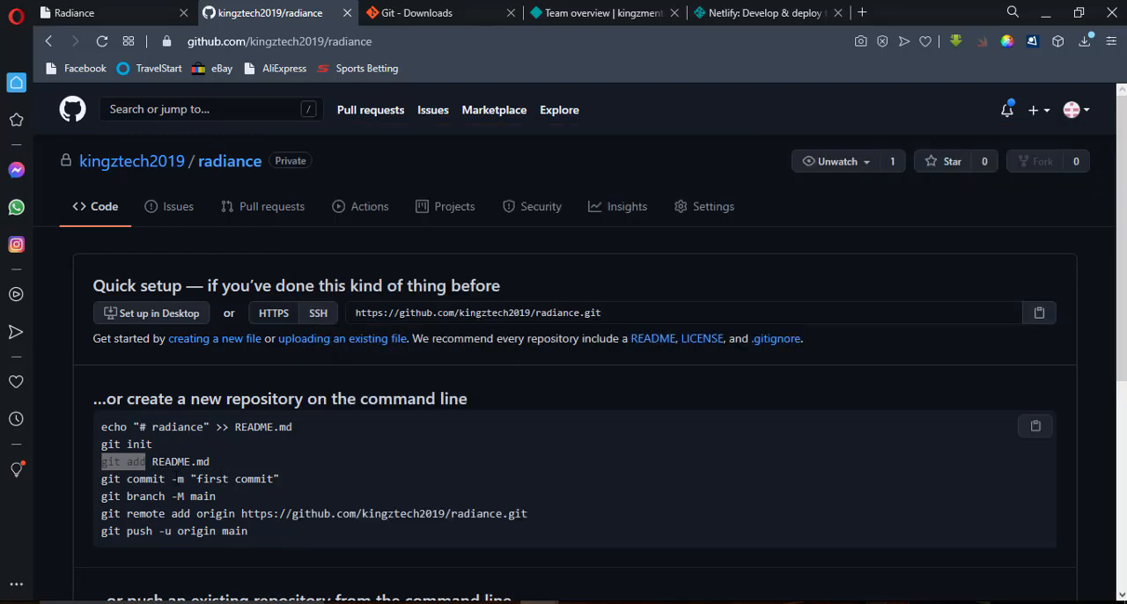
left_click_drag(102, 481, 283, 481)
key("ctrl+c")
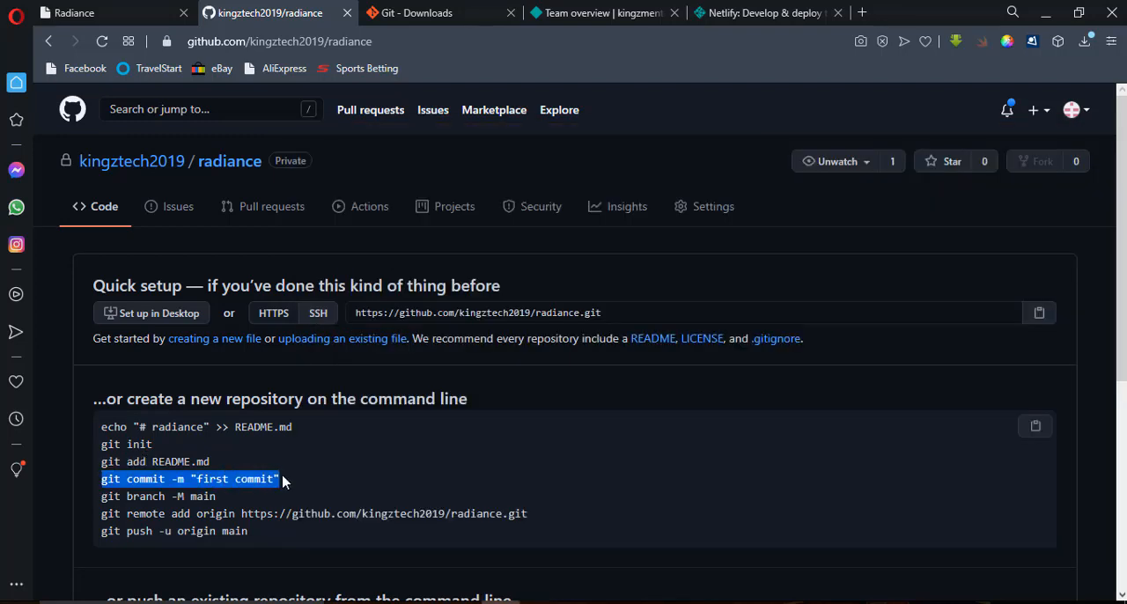
mouse_move(545, 601)
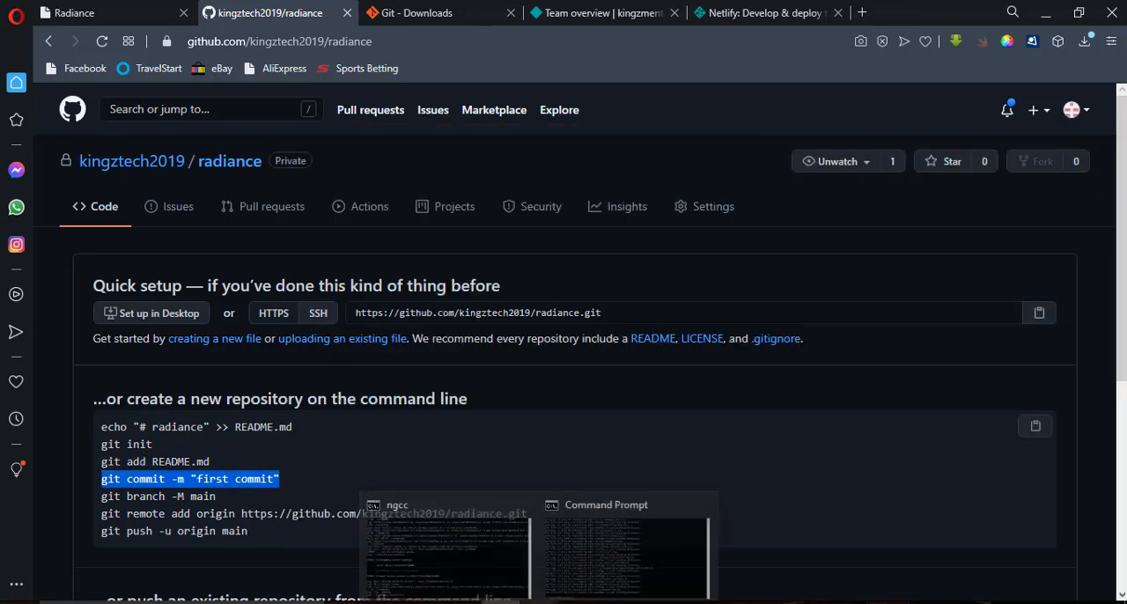
left_click(617, 581)
right_click(471, 539)
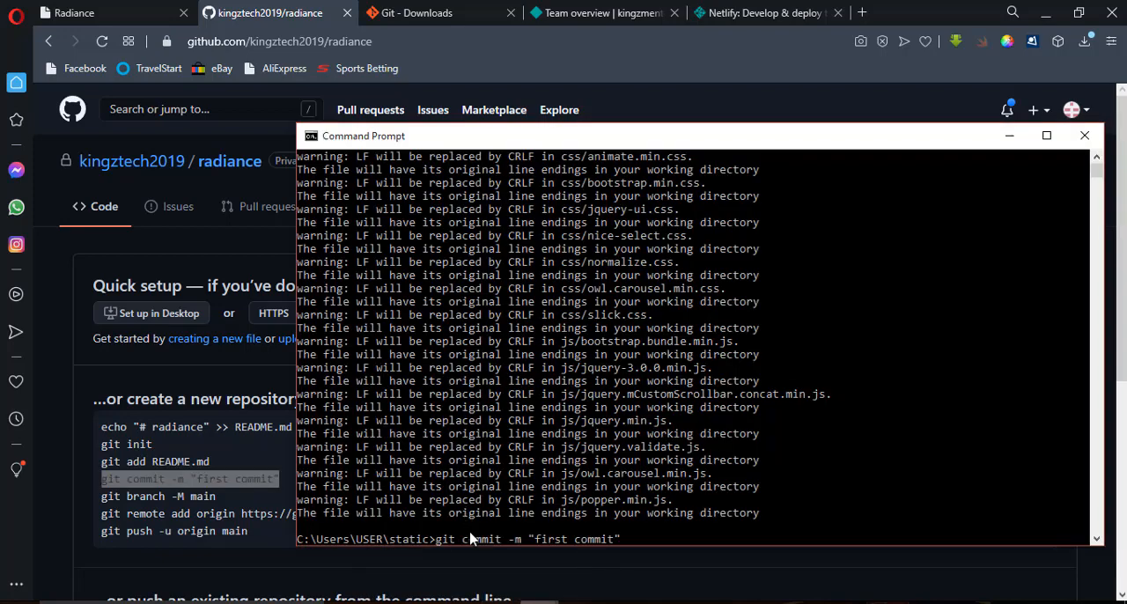
key("Return")
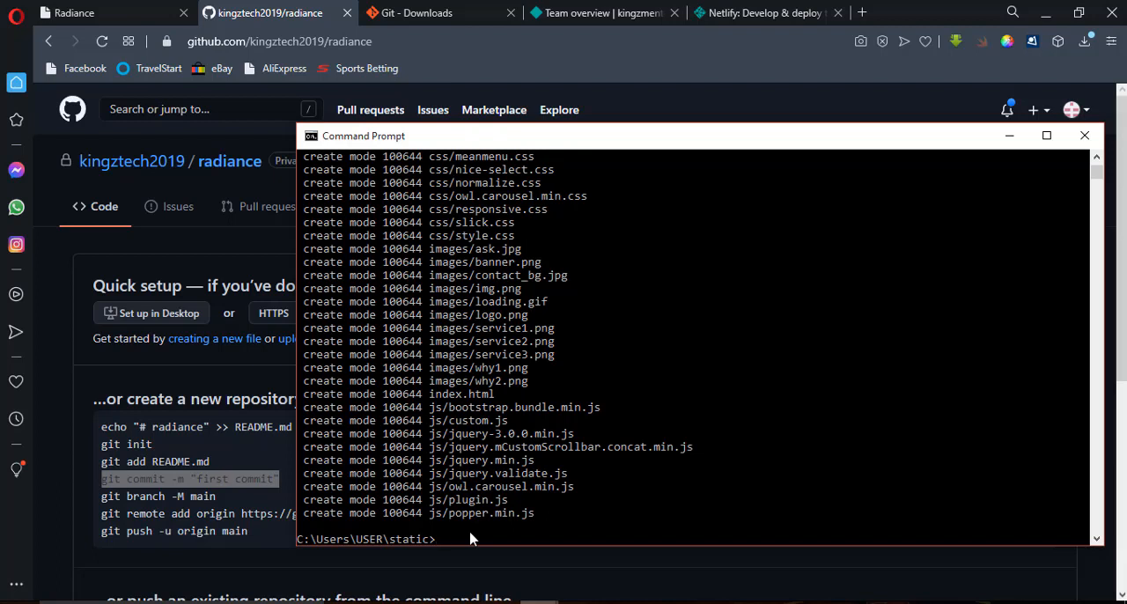
Copy git branch -M main from GitHub's instructions and run it in Command Prompt to rename the branch to main.
left_click(101, 503)
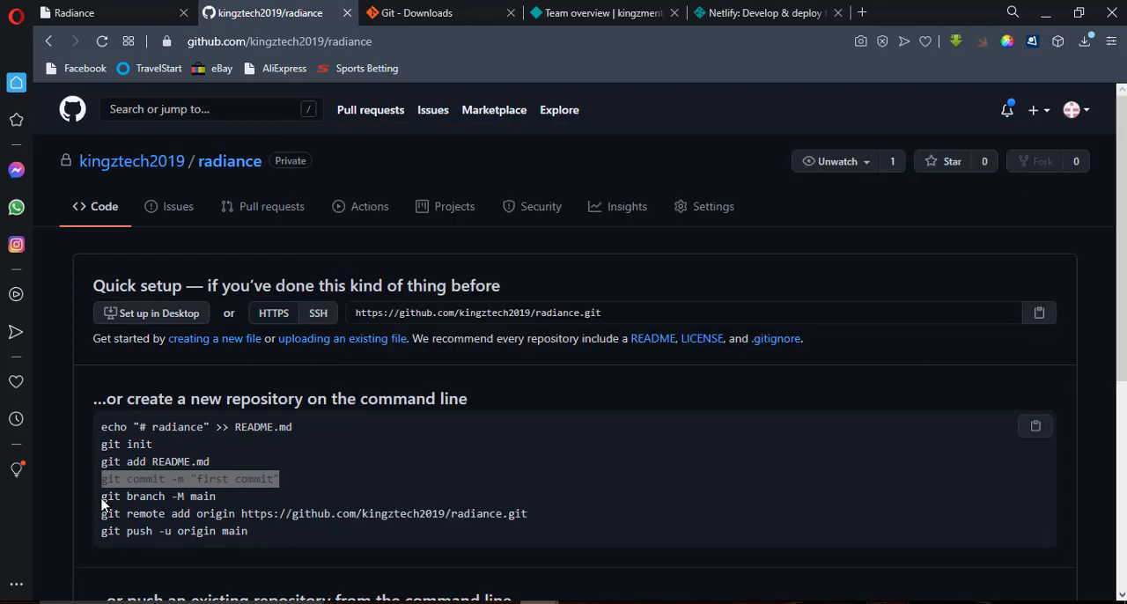
left_click_drag(101, 500, 217, 498)
key("ctrl+c")
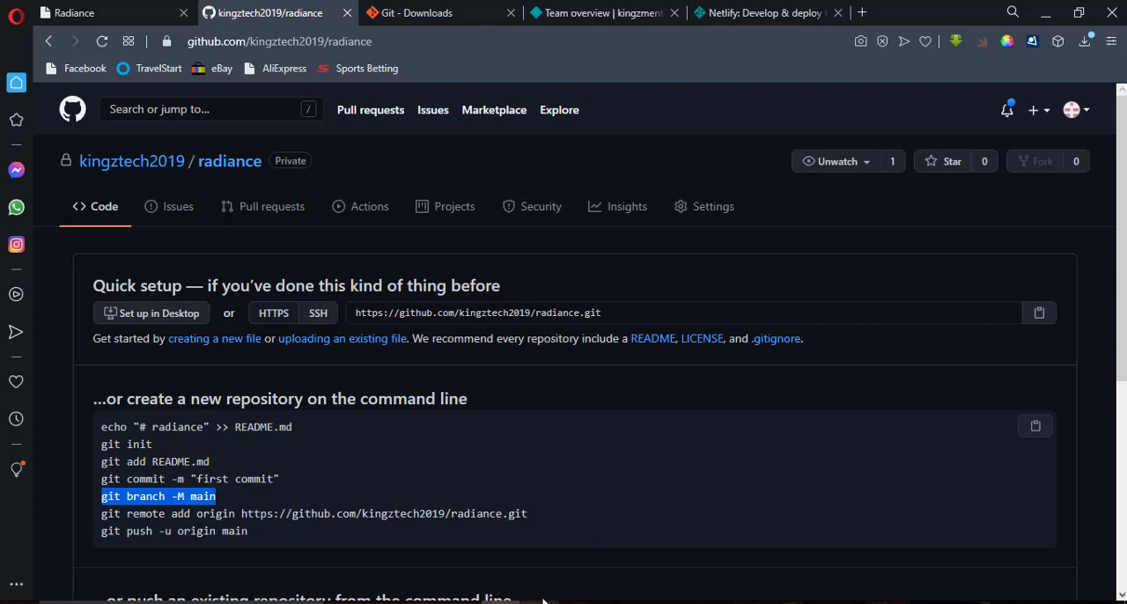
mouse_move(544, 603)
left_click(627, 563)
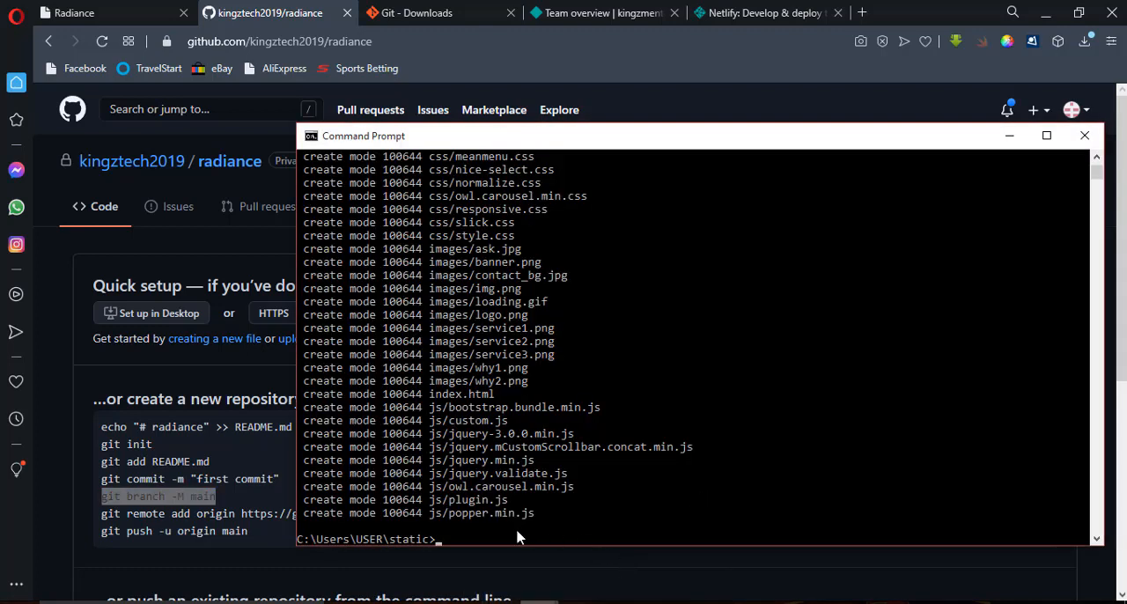
key("ctrl+v")
key("Return")
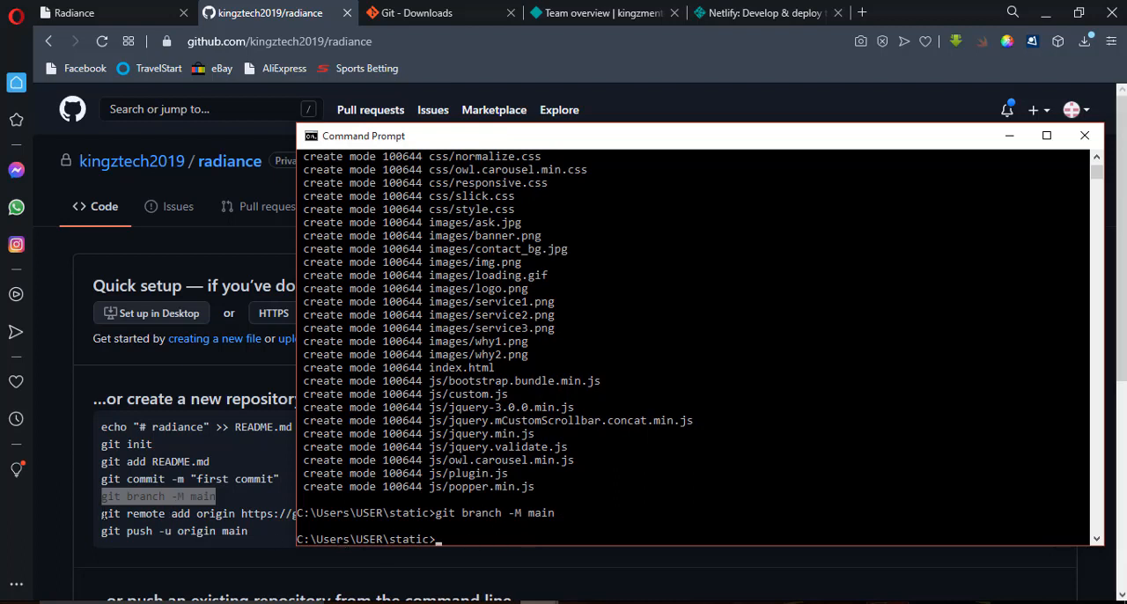
Copy GitHub's git remote add origin command for the radiance repository and run it in Command Prompt.
left_click(226, 514)
left_click_drag(101, 515, 529, 524)
key("ctrl+c")
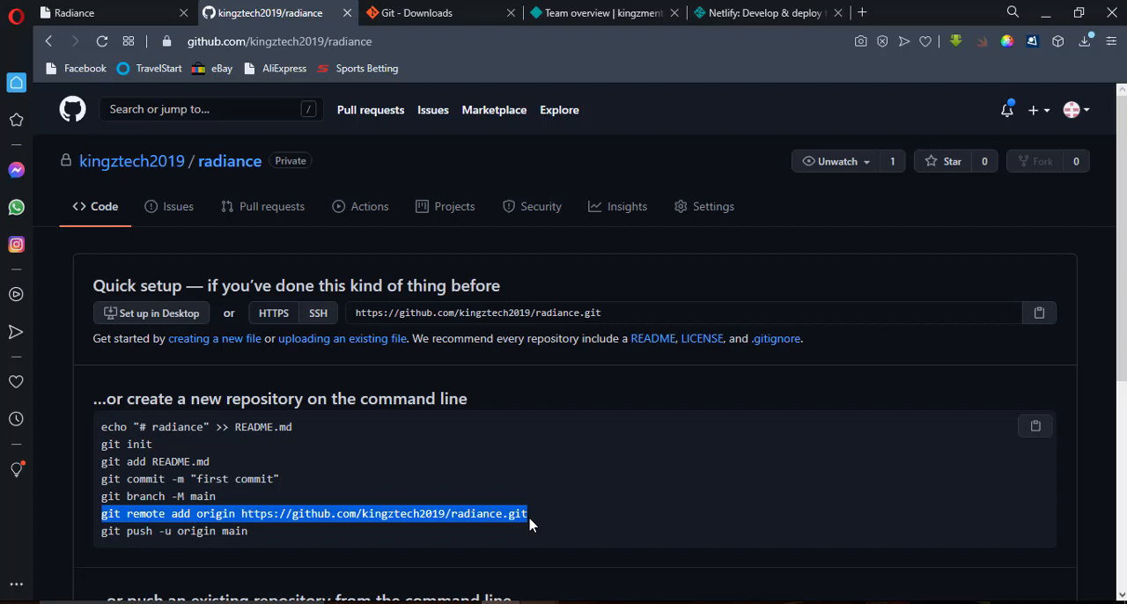
left_click(577, 590)
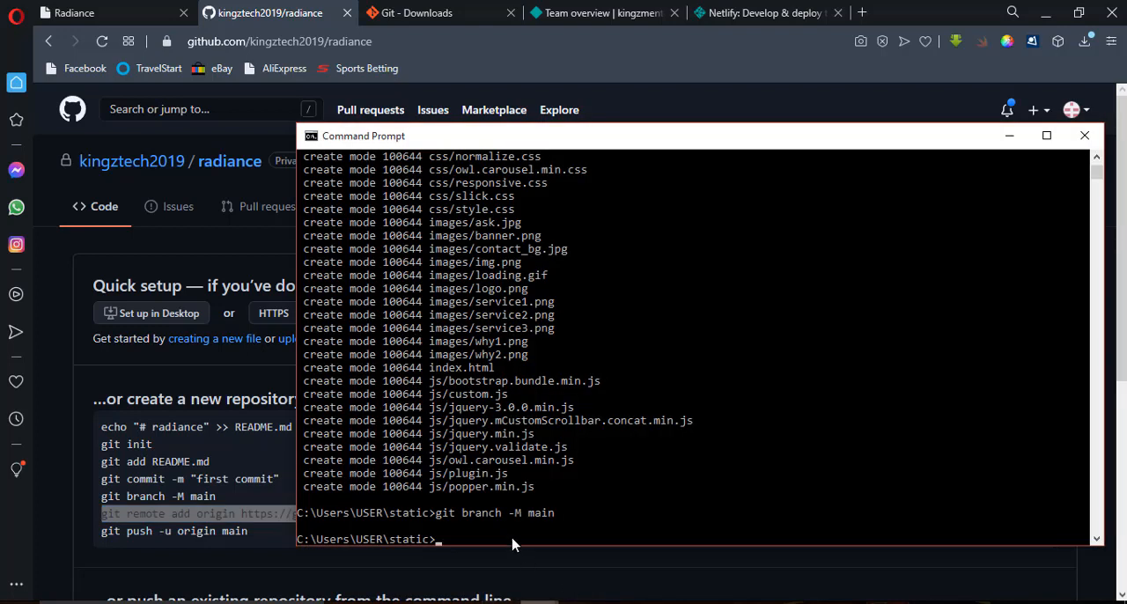
right_click(514, 545)
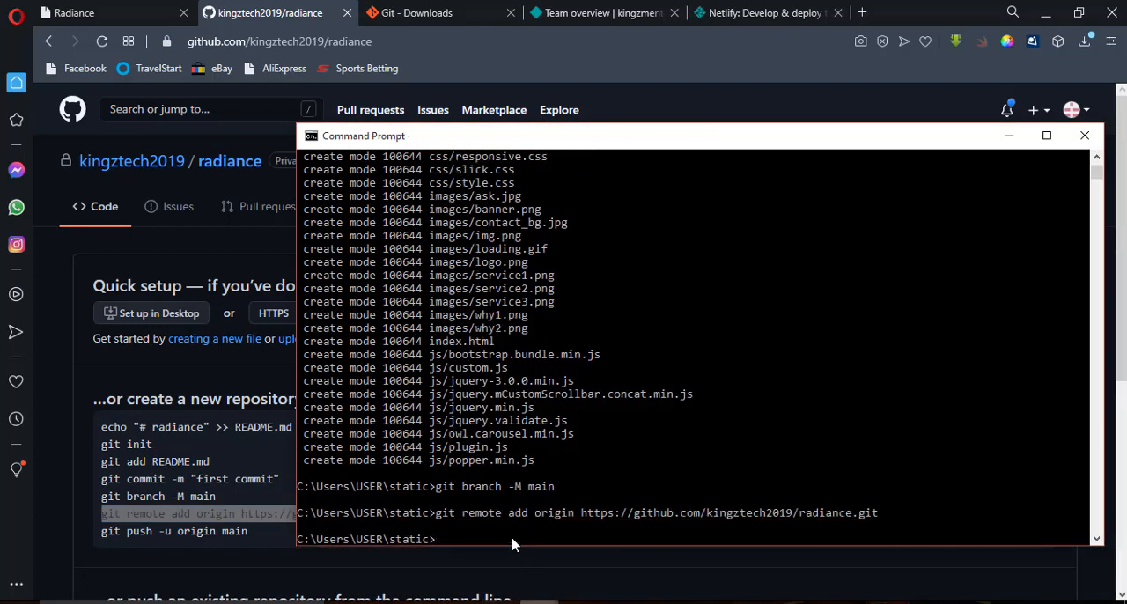
Copy git push -u origin main from GitHub's instructions and run it in Command Prompt to push the project.
left_click(103, 531)
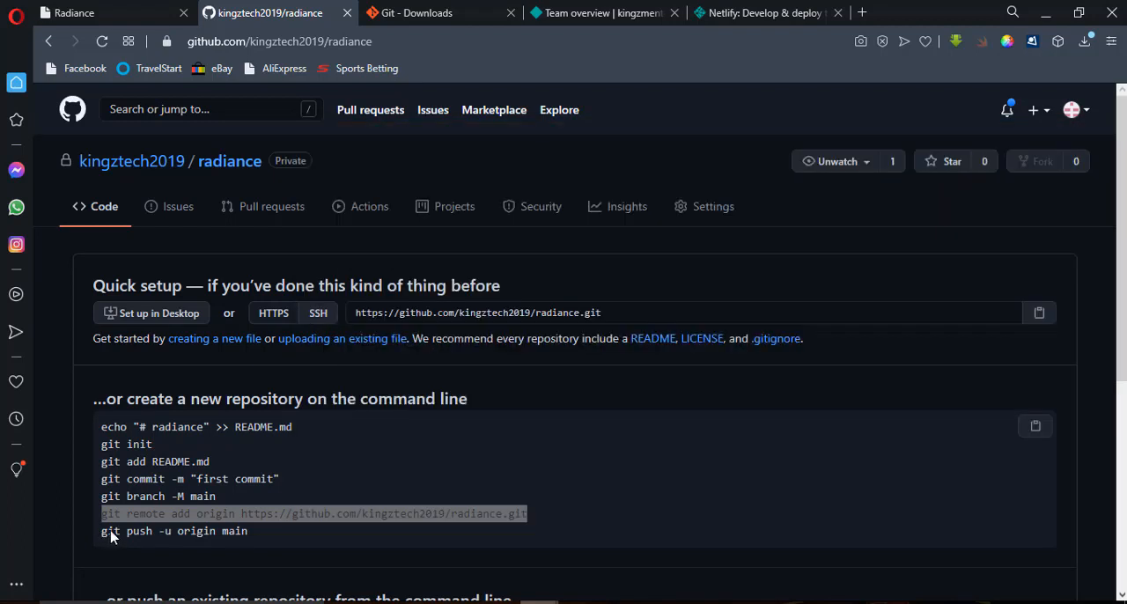
left_click_drag(102, 532, 250, 532)
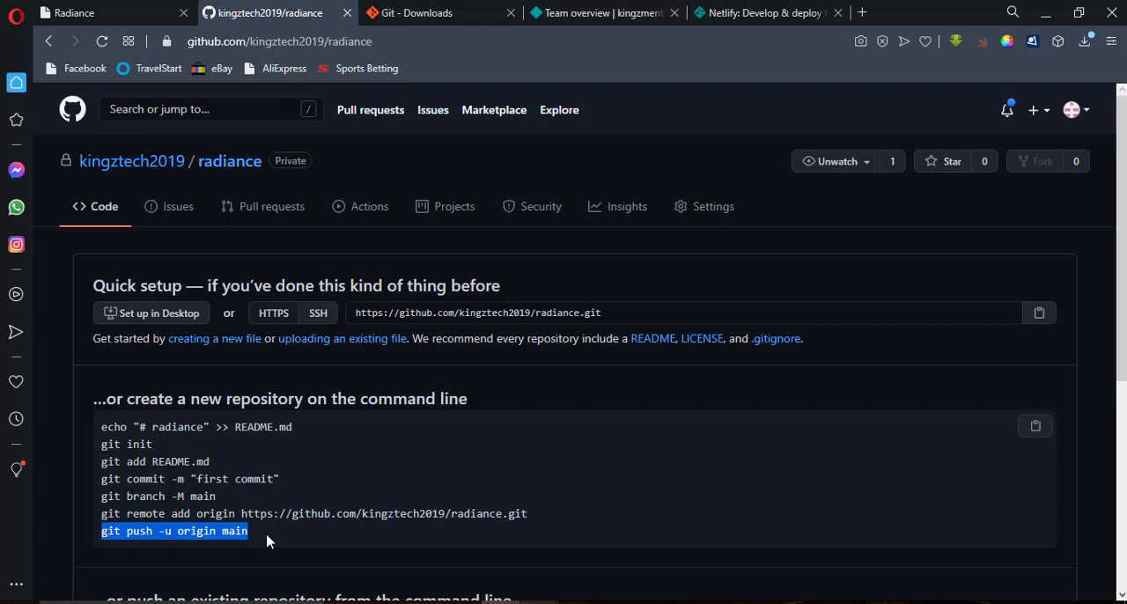
mouse_move(539, 602)
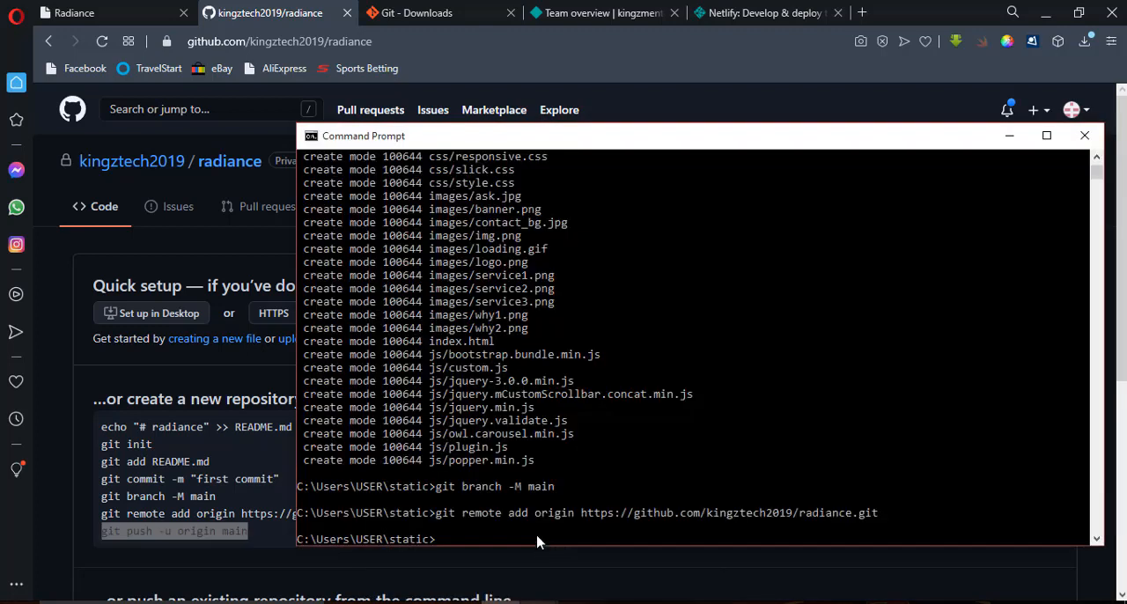
left_click(616, 553)
type("git push -u origin main")
key("Return")
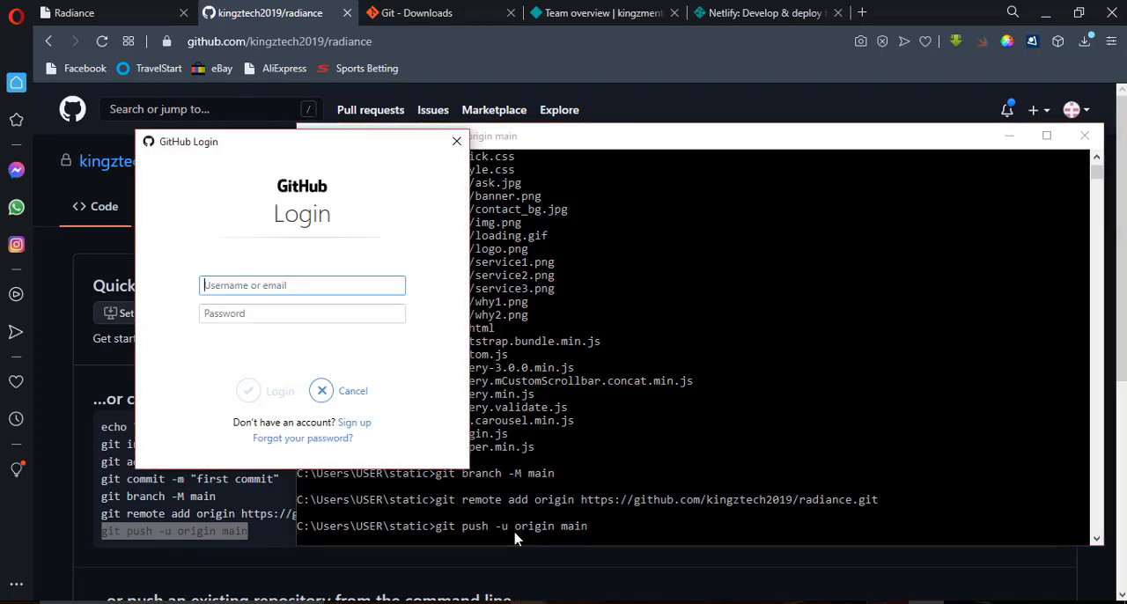
Try to sign in through the GitHub Login dialog with the account's username and password.
left_click(289, 282)
type("kingztech2019")
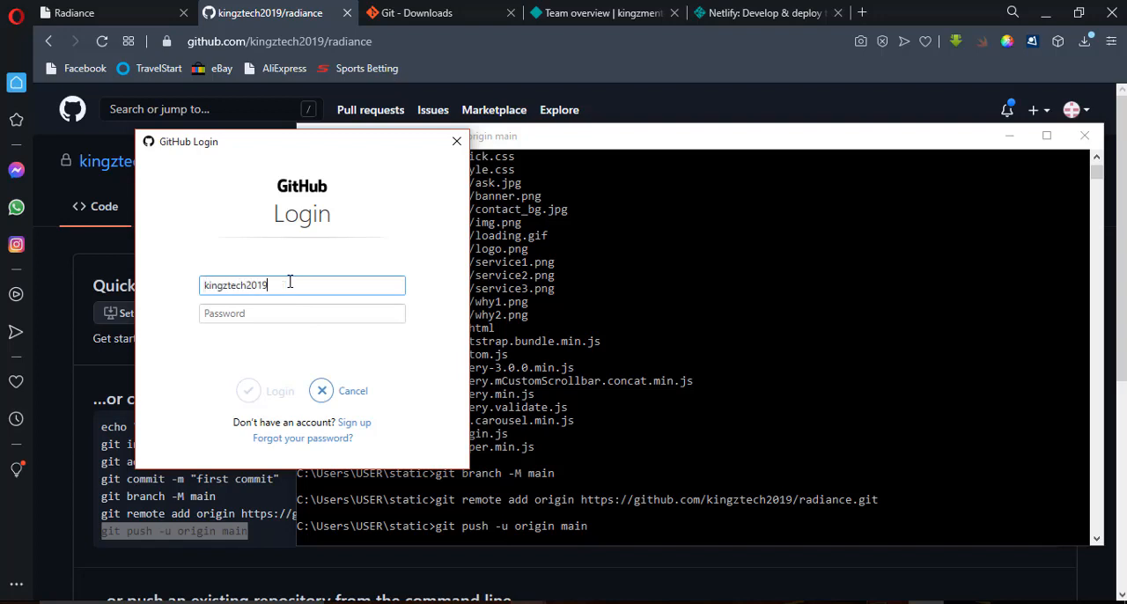
left_click(292, 315)
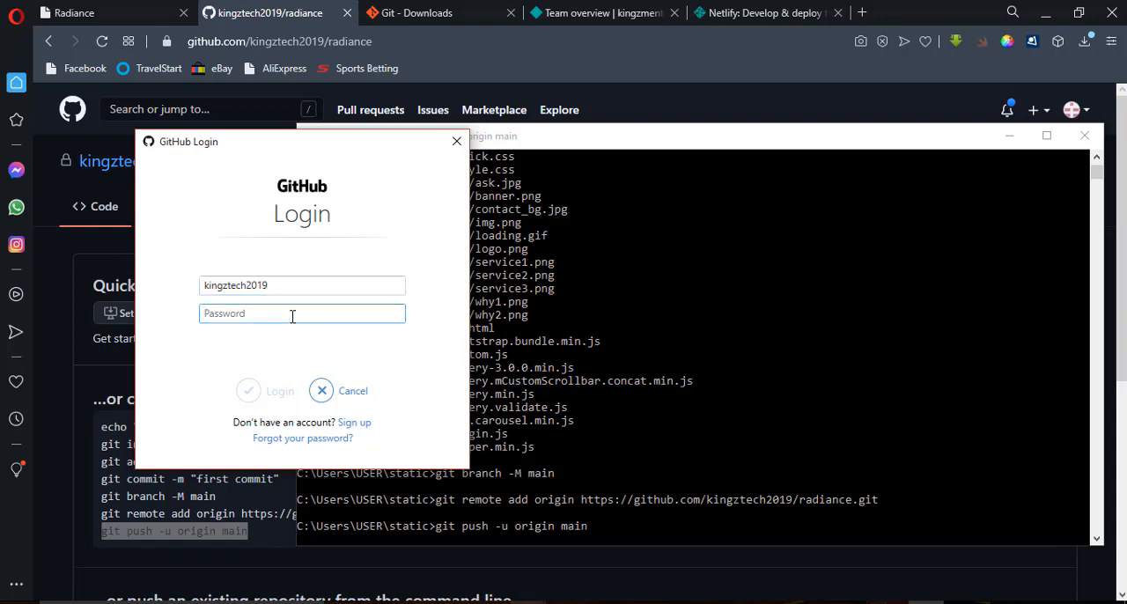
type("*******")
key("BackSpace")
key("BackSpace")
key("BackSpace")
key("BackSpace")
key("BackSpace")
key("BackSpace")
key("BackSpace")
type("*")
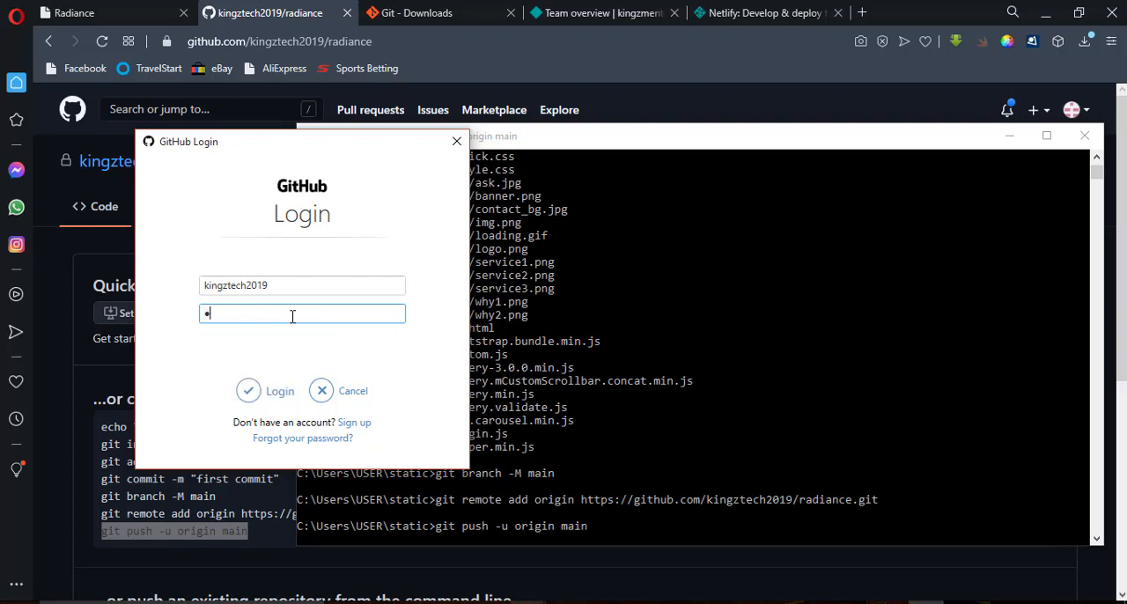
type("************")
left_click(261, 392)
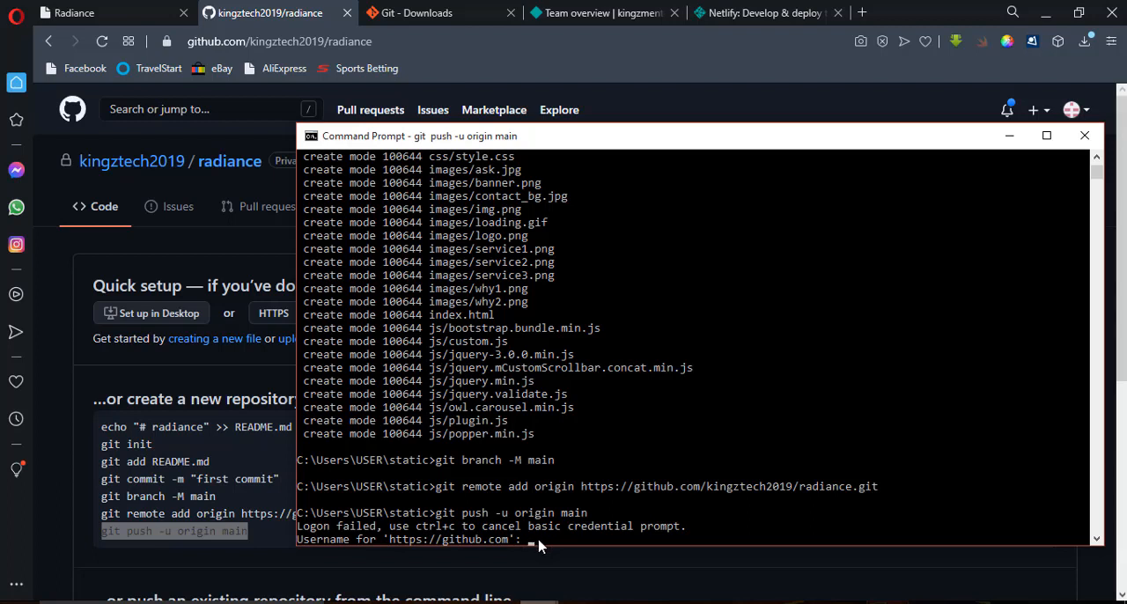
Enter the GitHub account's username and password at the Command Prompt credential requests to complete the push.
type("kingztech2019")
key("Return")
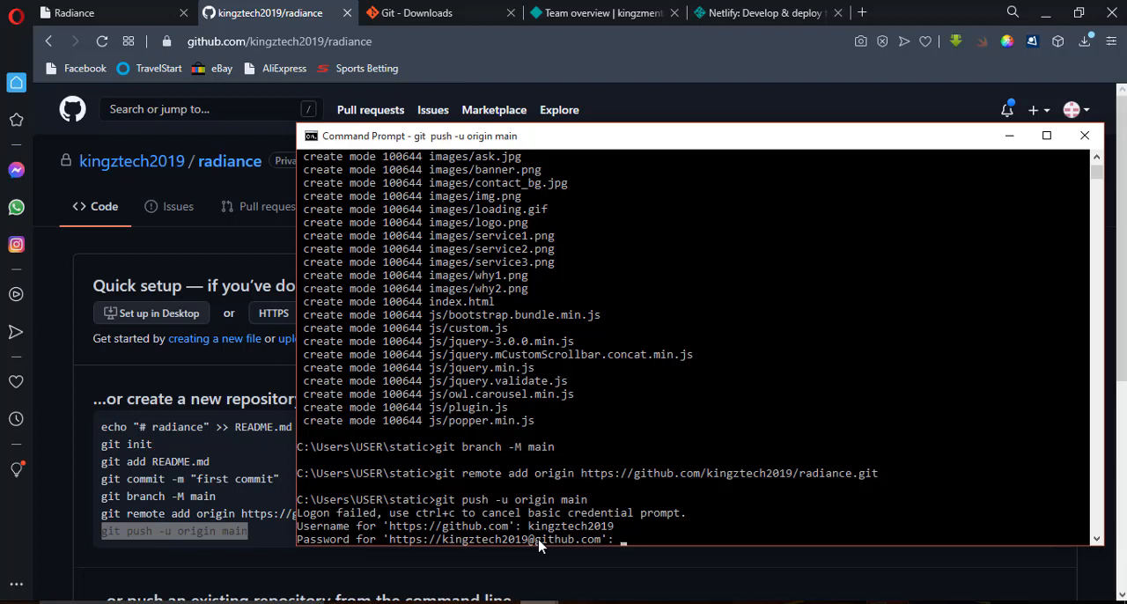
key("Return")
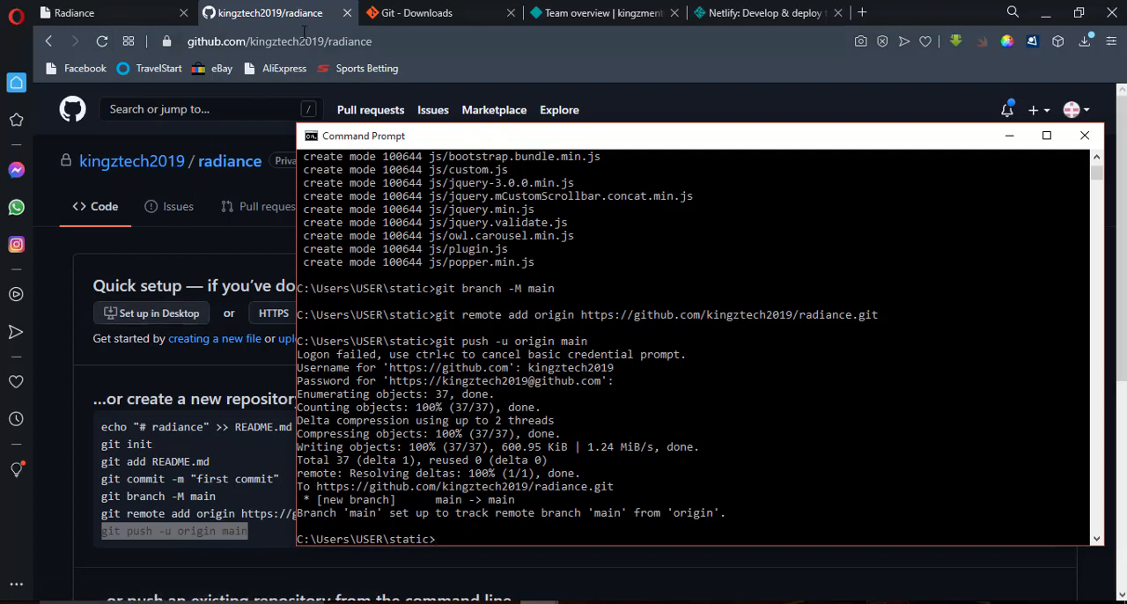
Return to the browser and reload the radiance repository page on GitHub to check the pushed files.
left_click(303, 42)
key("Return")
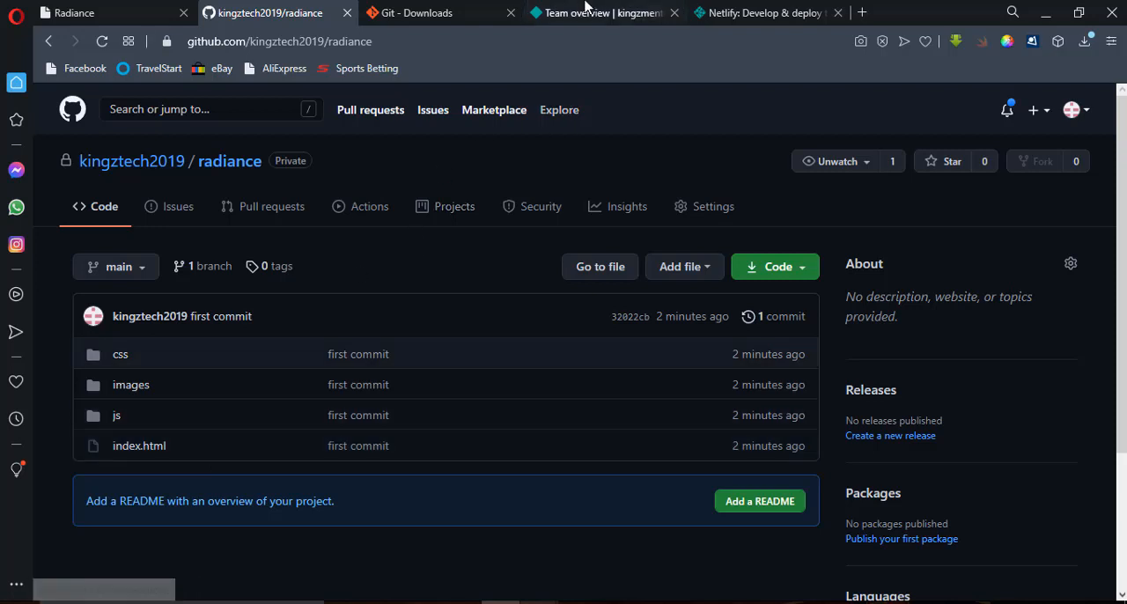
Switch to Netlify's team overview and start a new site from Git with GitHub as the provider.
left_click(585, 9)
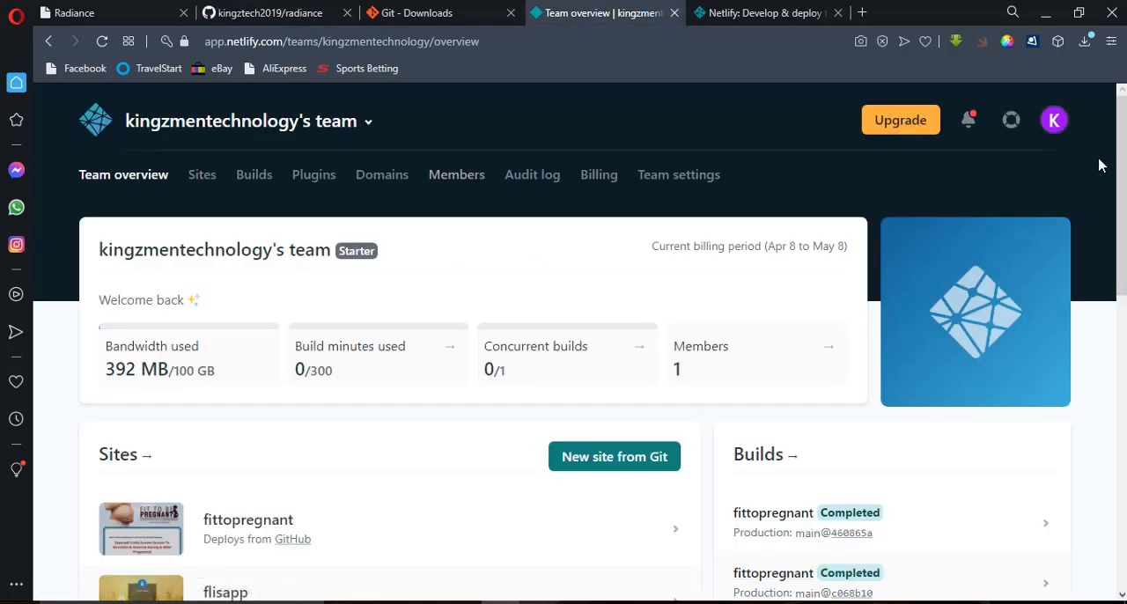
scroll(237, 279, "down", 3)
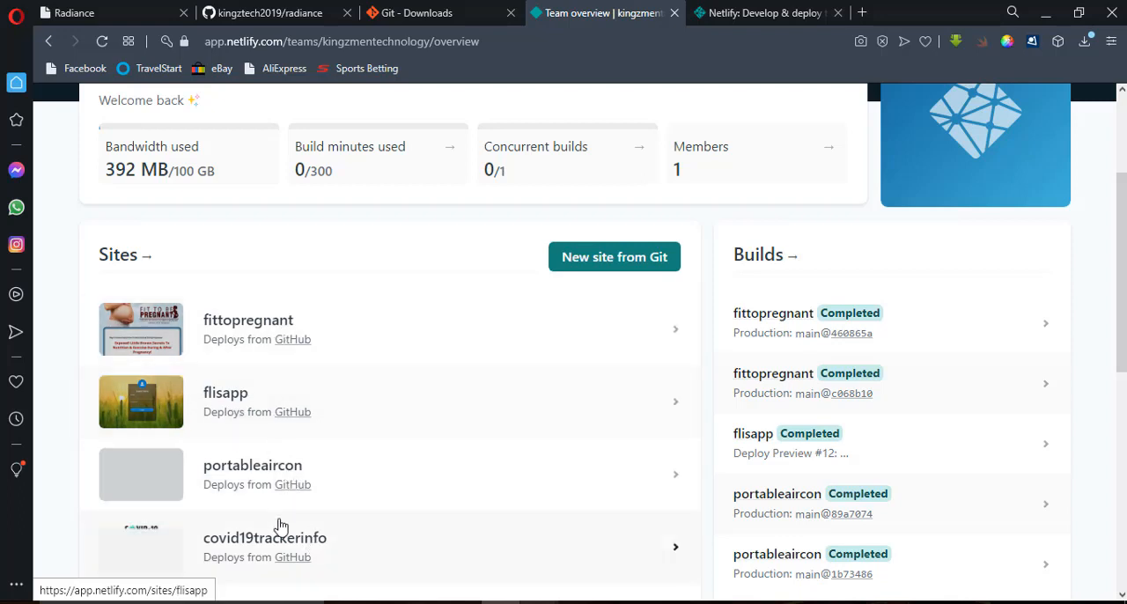
scroll(1124, 244, "up", 1)
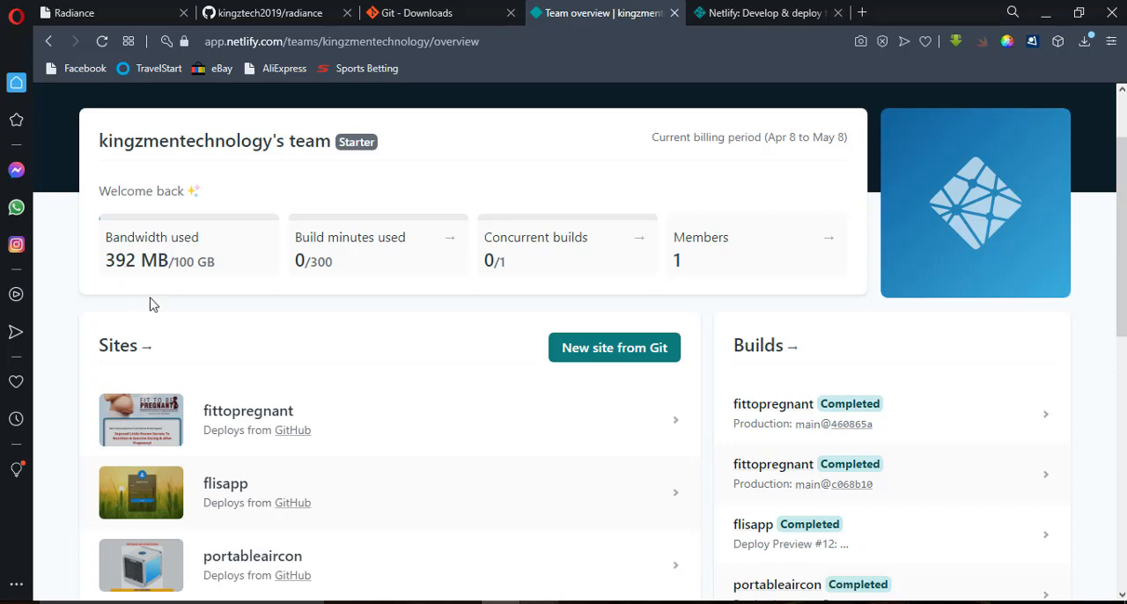
left_click(582, 362)
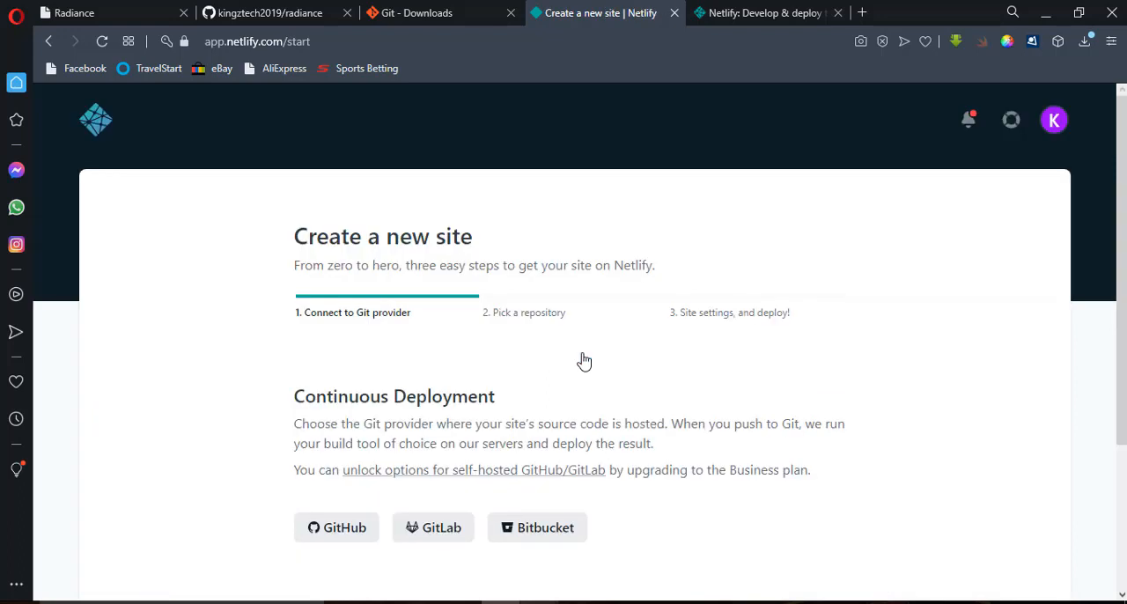
scroll(1081, 287, "down", 2)
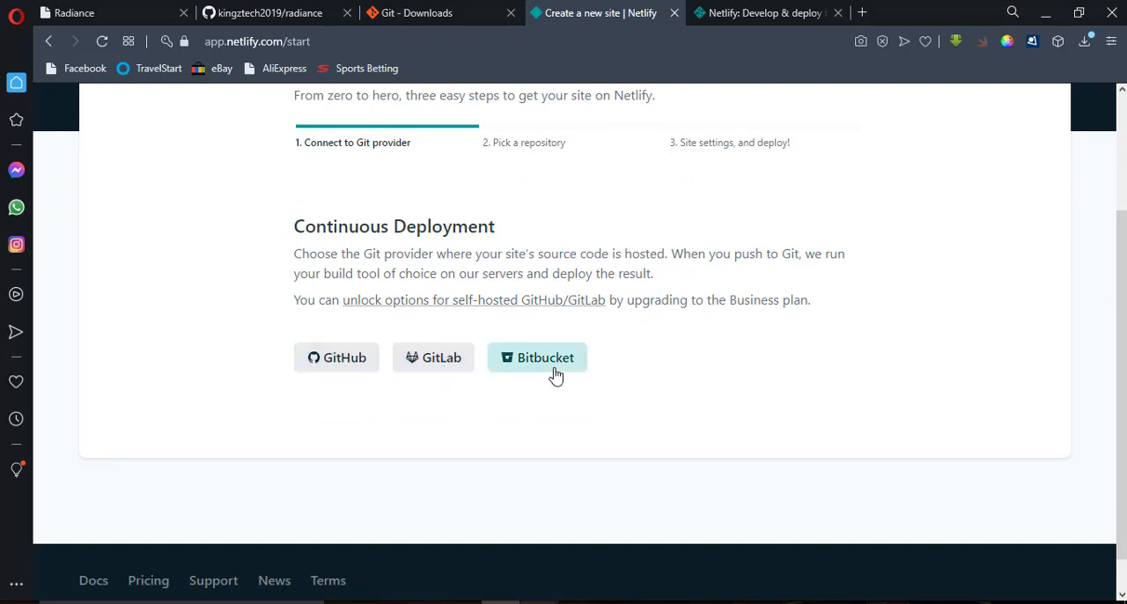
left_click(330, 376)
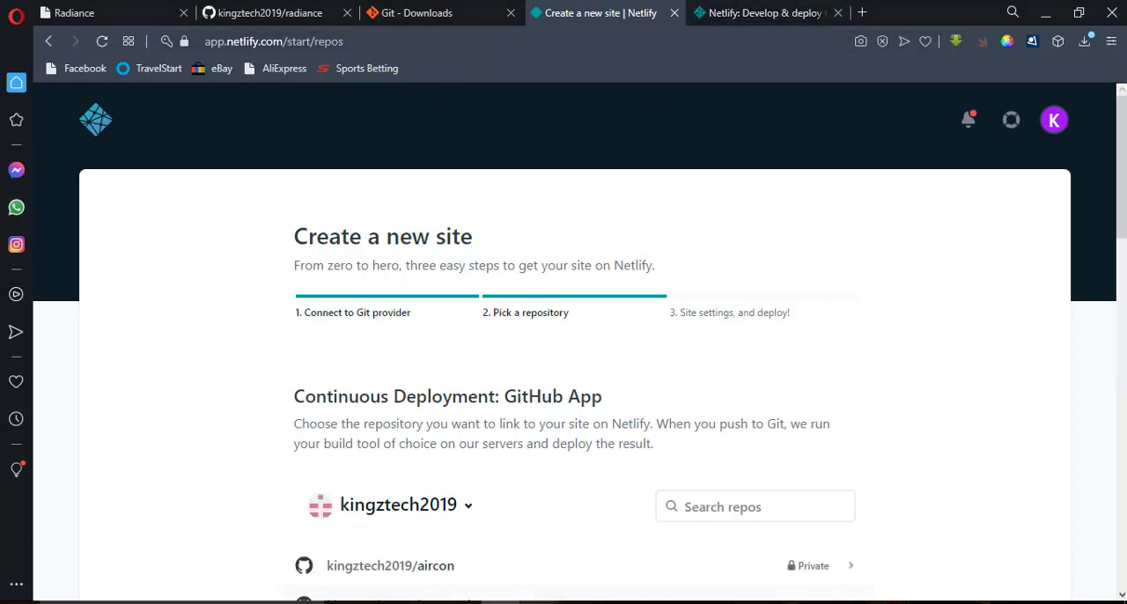
Pick the private radiance repository from the second page of the GitHub repository list.
scroll(476, 304, "down", 4)
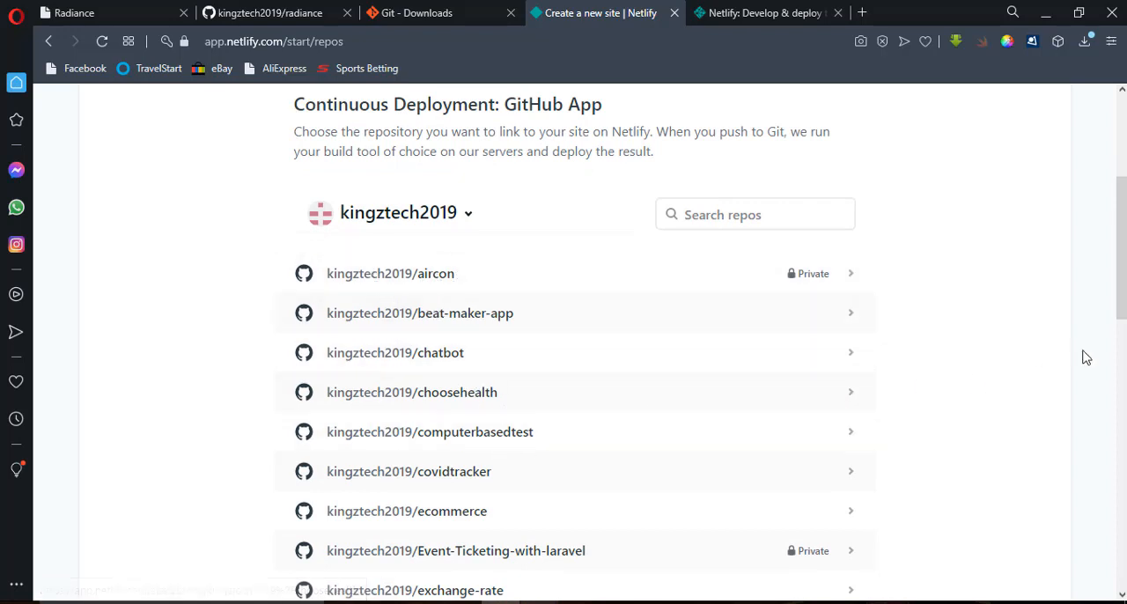
left_click_drag(1120, 306, 1118, 545)
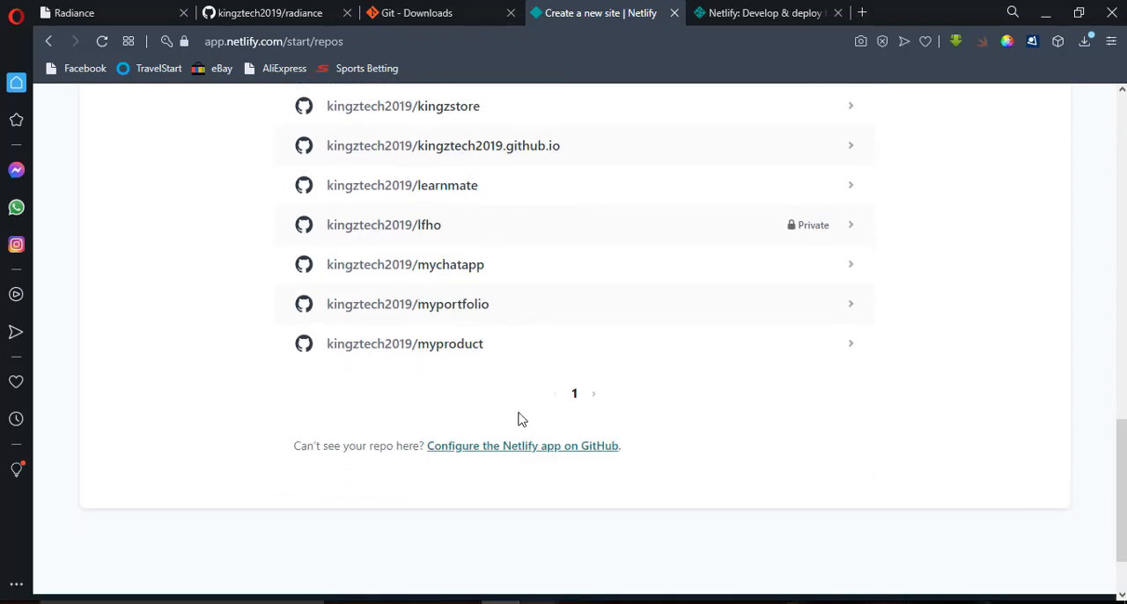
left_click(595, 401)
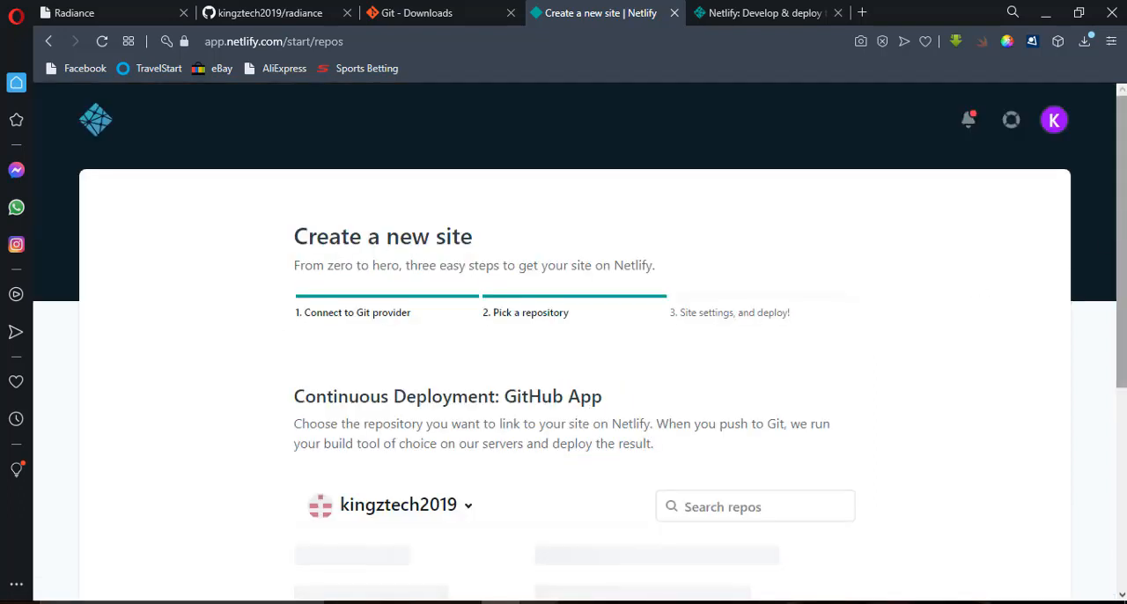
left_click_drag(1121, 190, 1112, 357)
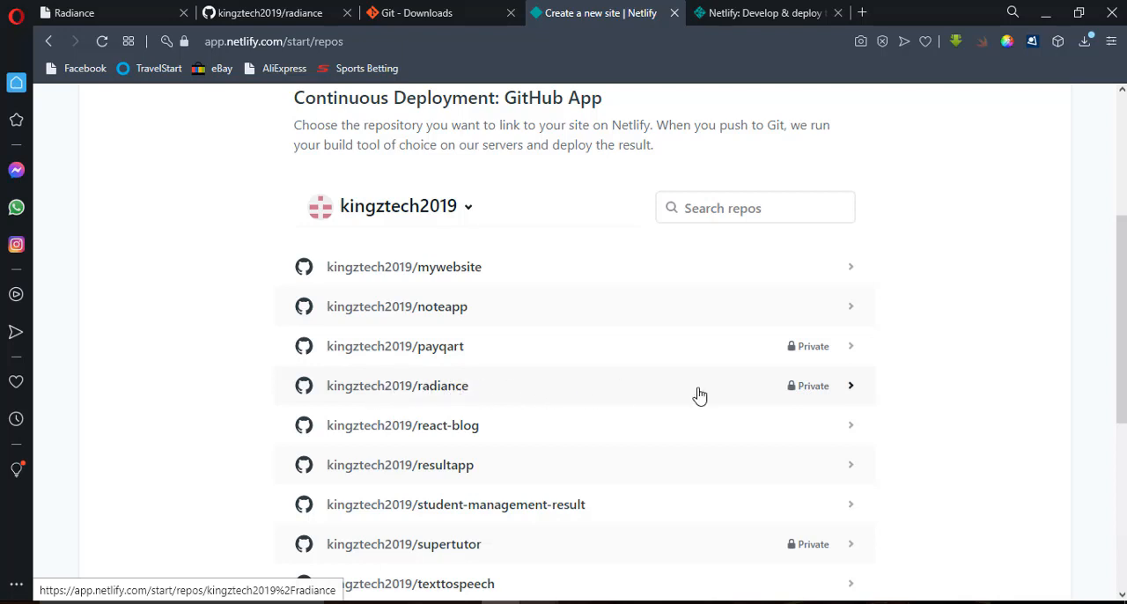
left_click(457, 391)
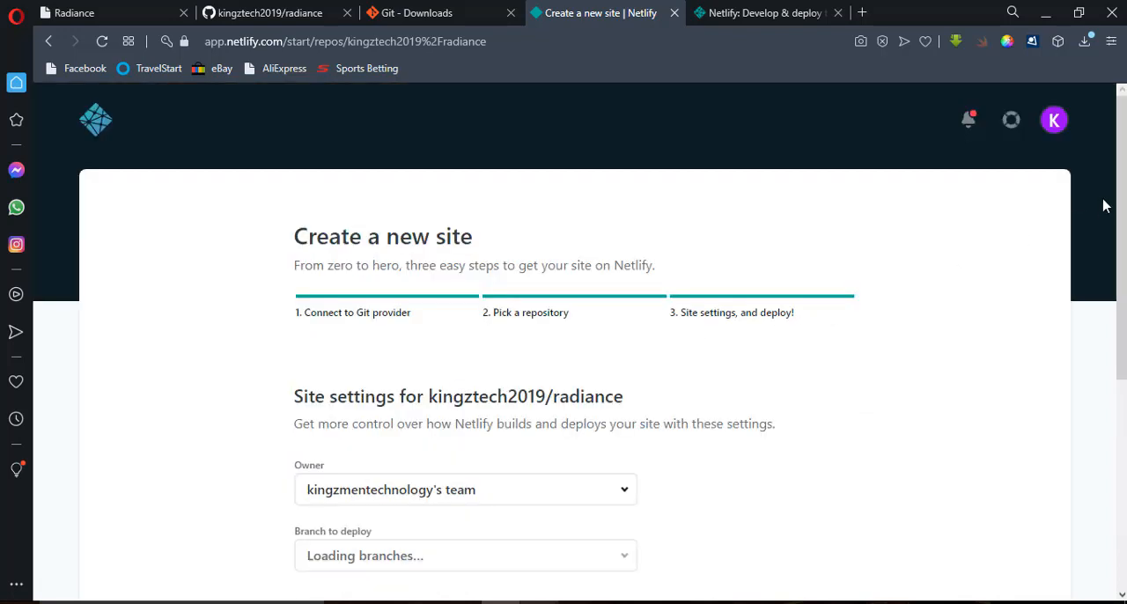
Deploy the site from the main branch, leaving the build command and publish directory empty.
left_click_drag(1122, 184, 1122, 294)
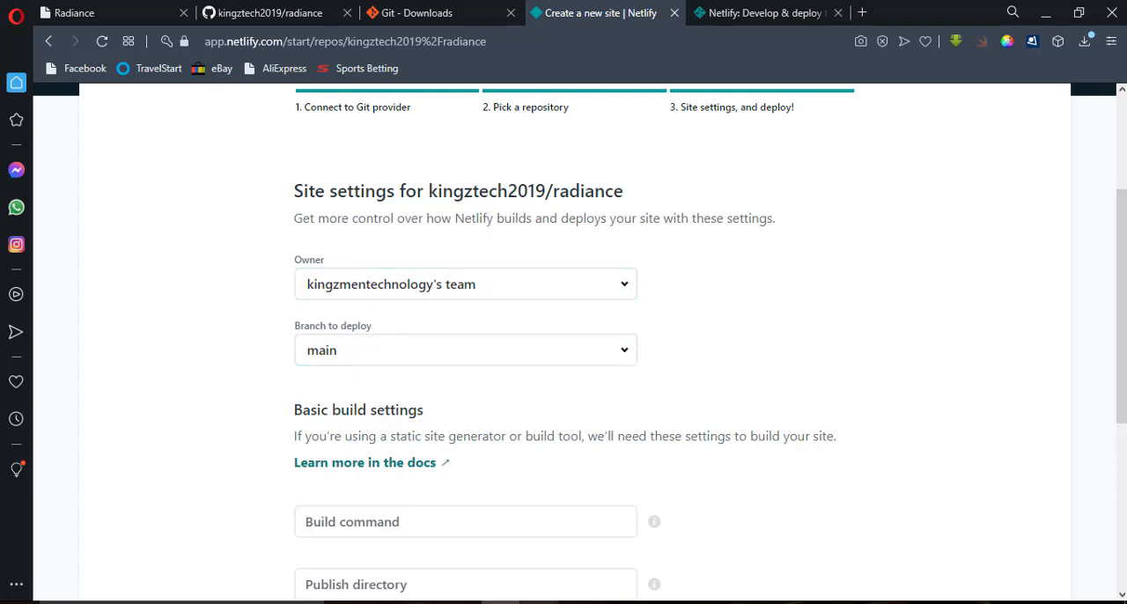
scroll(858, 318, "down", 1)
scroll(858, 353, "down", 2)
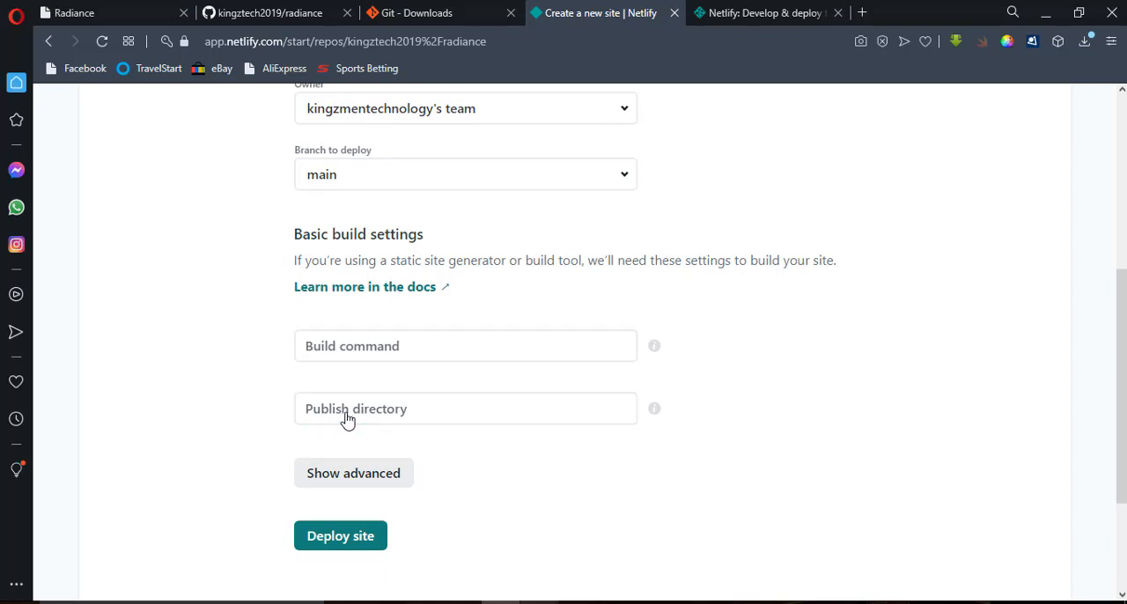
left_click(412, 412)
left_click(418, 412)
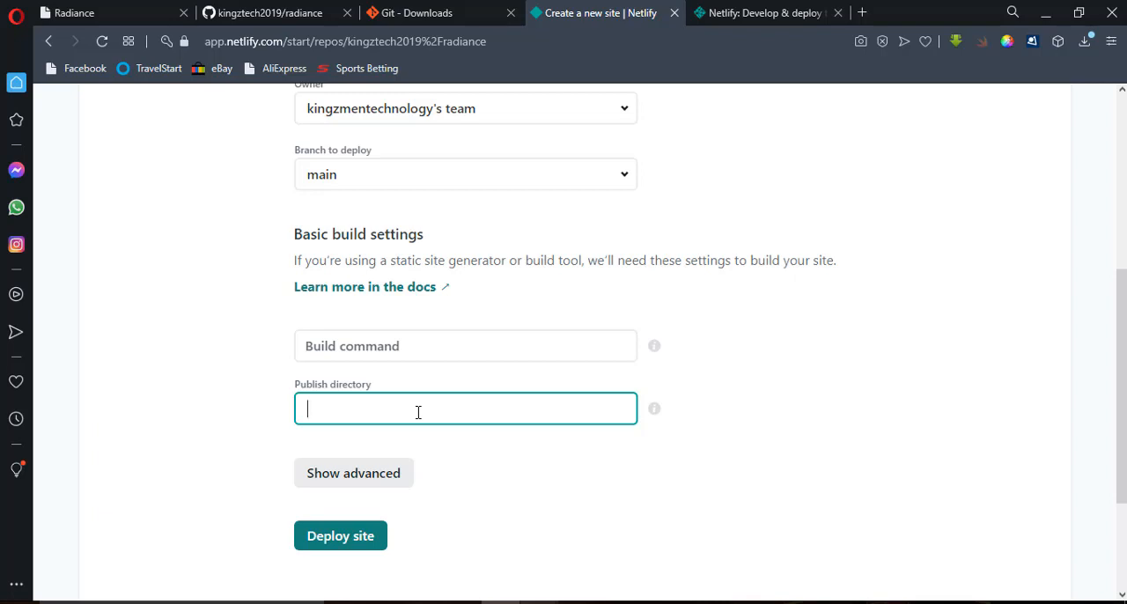
type("hhhs")
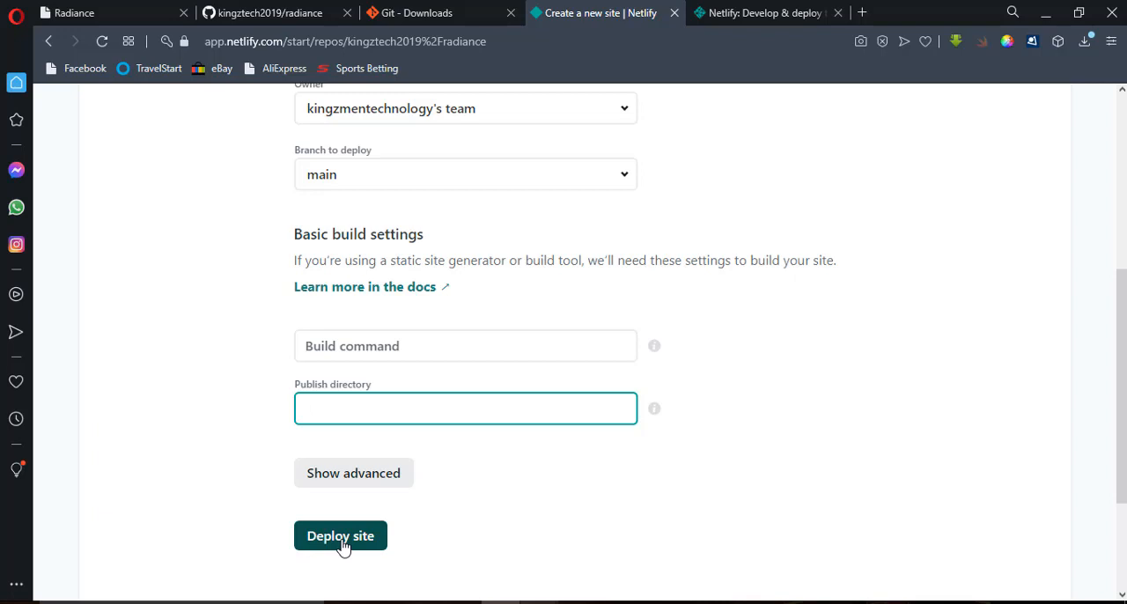
left_click(343, 548)
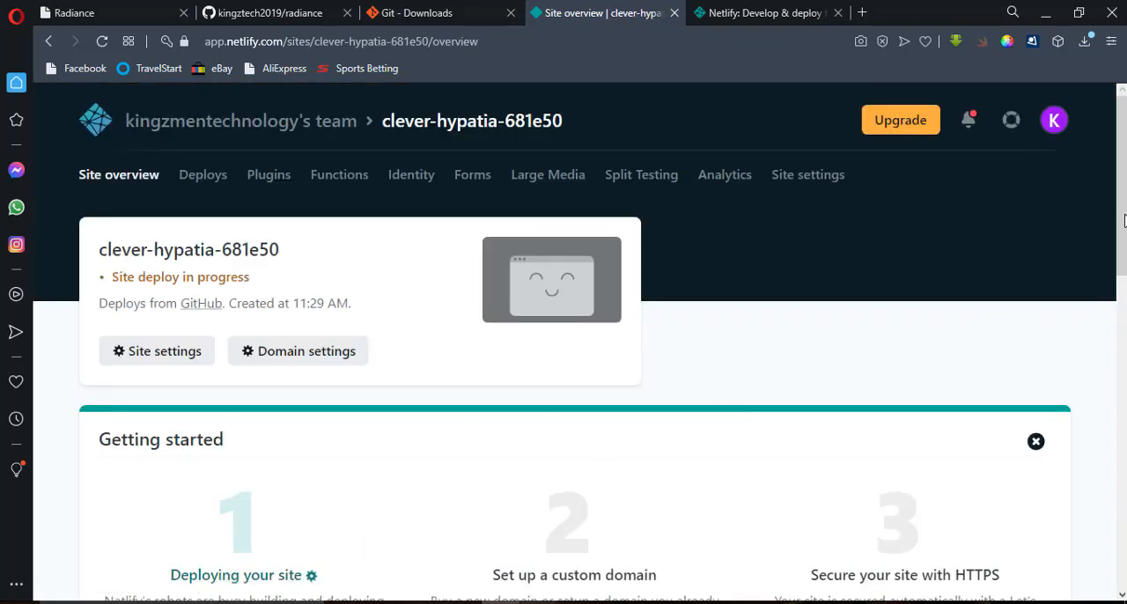
Open the new site's netlify.app address once the deploy is published and check the live Radiance landing page.
left_click_drag(1124, 221, 1124, 268)
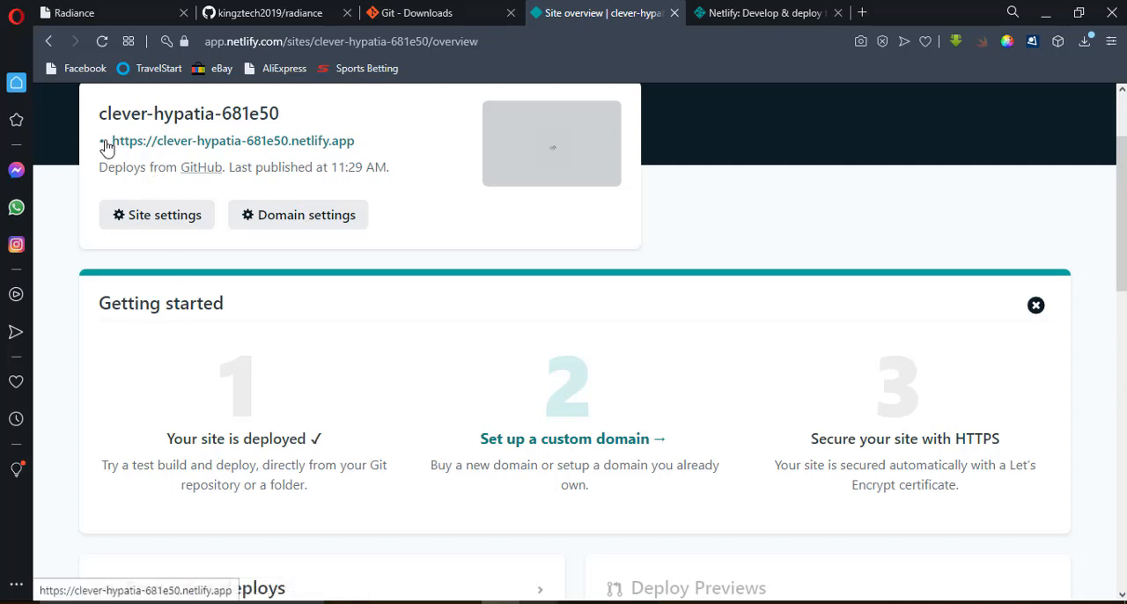
left_click(152, 148)
left_click(560, 7)
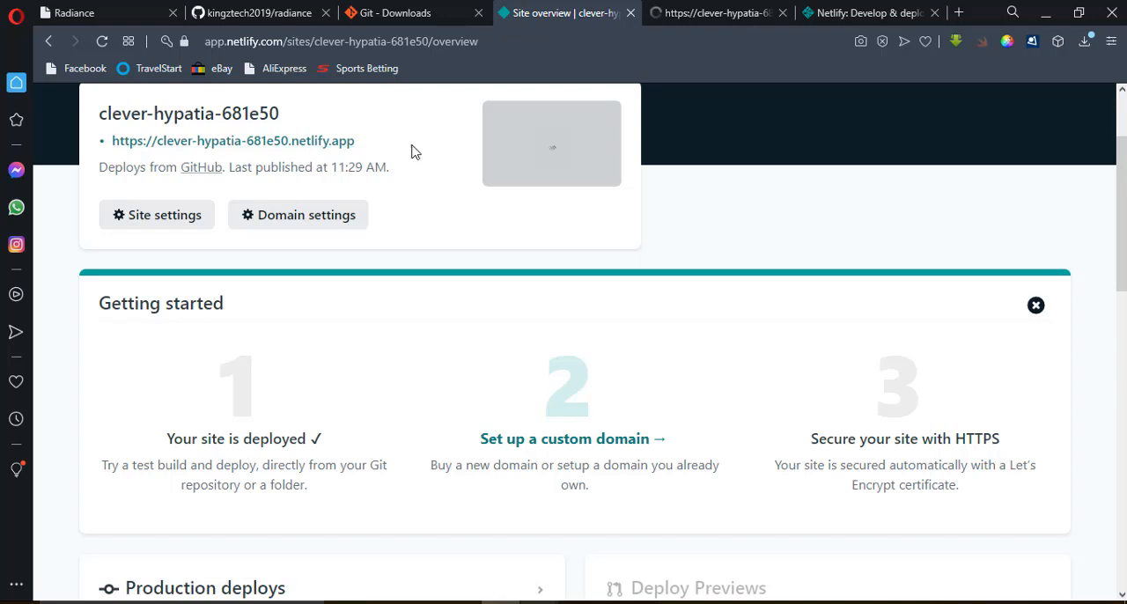
left_click(685, 10)
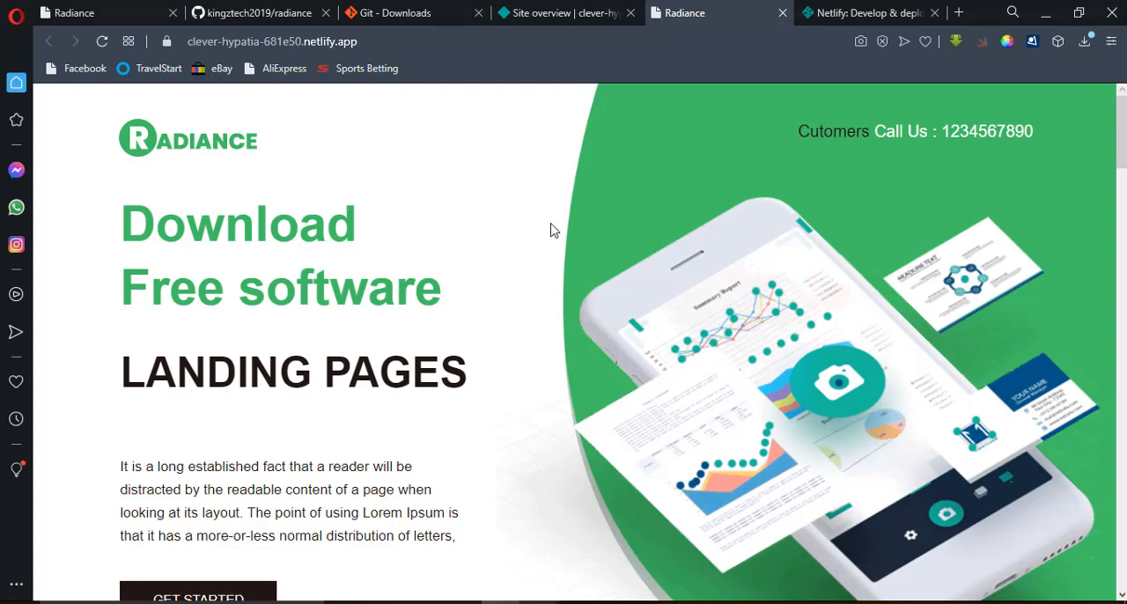
left_click_drag(1122, 158, 1123, 121)
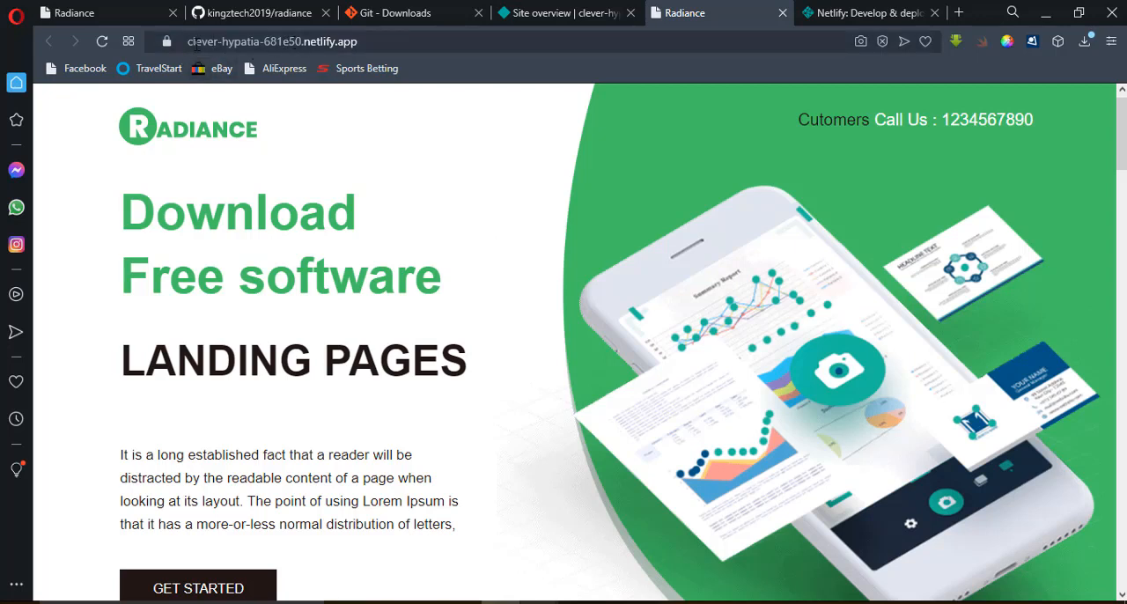
Return to Netlify's site overview, go to the general site settings and start changing the site name.
left_click(529, 13)
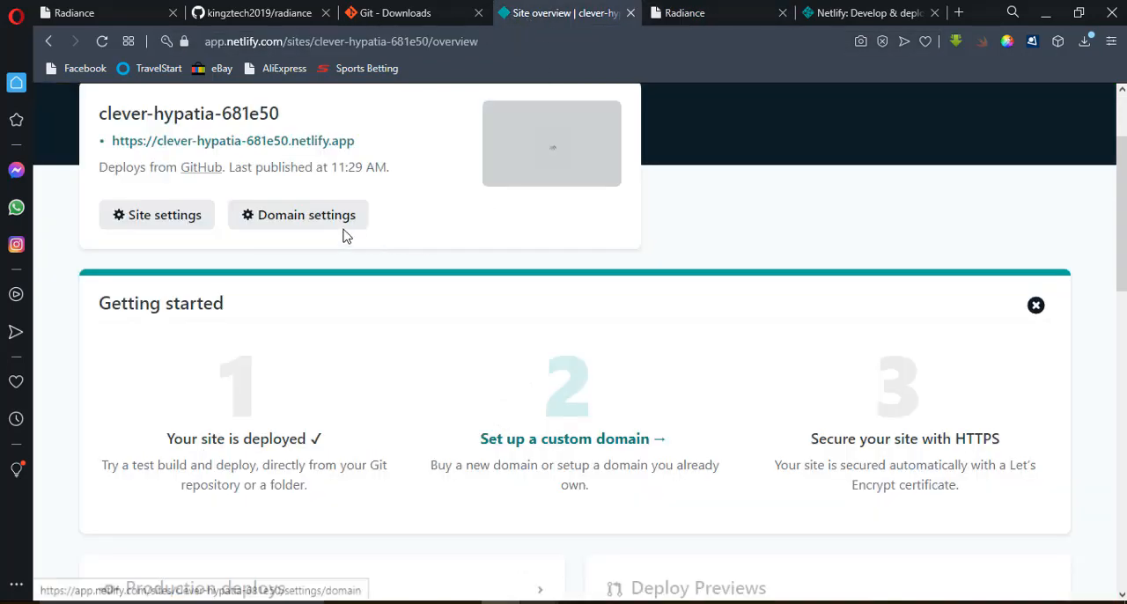
left_click(183, 223)
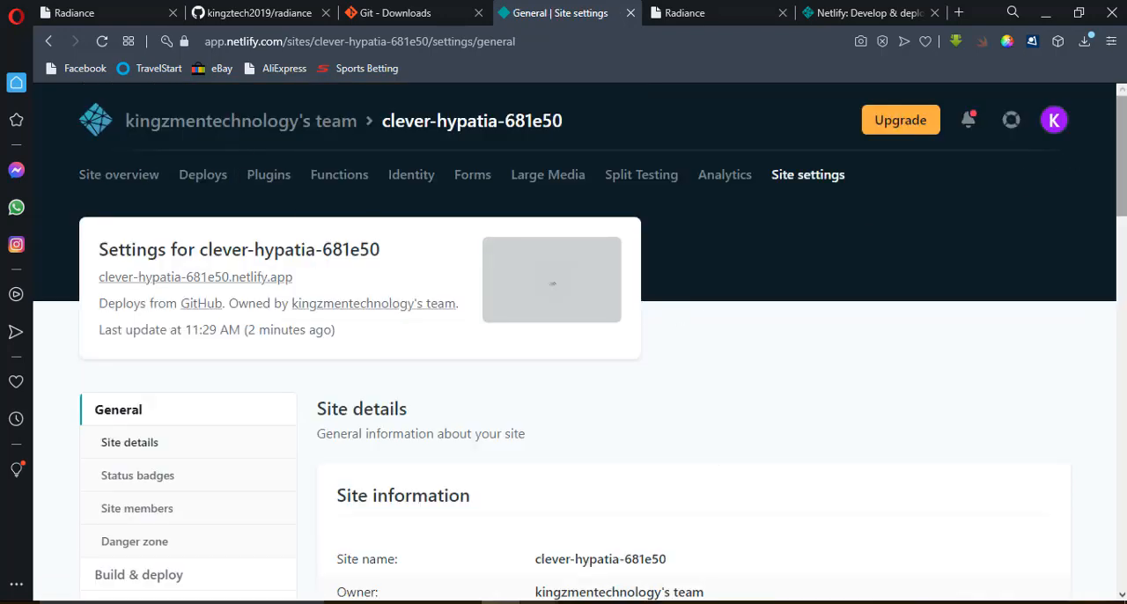
scroll(1120, 158, "down", 3)
scroll(706, 381, "down", 2)
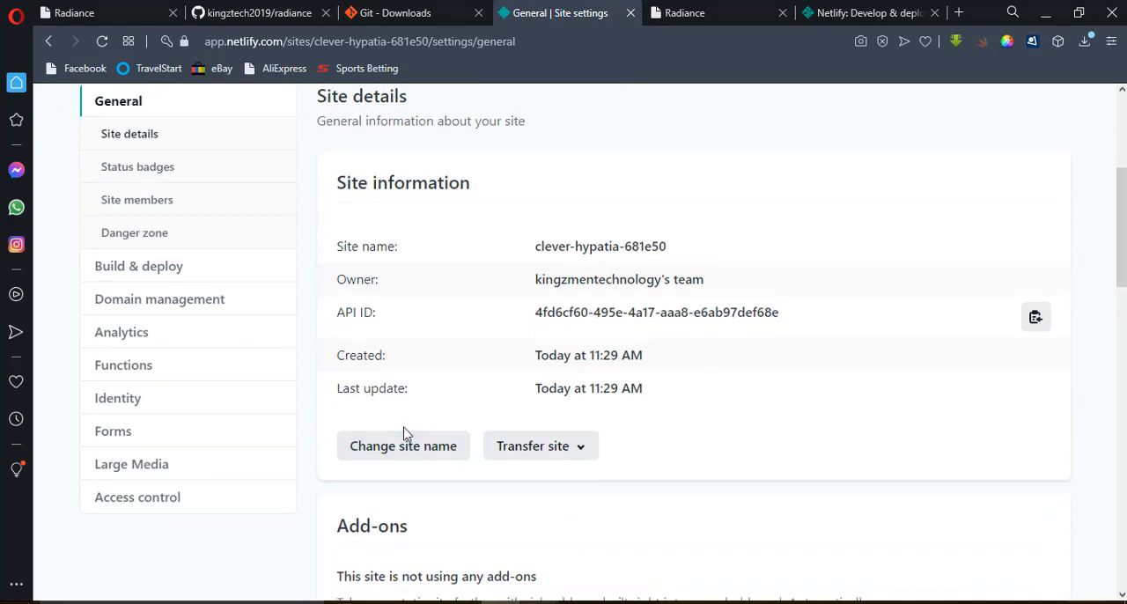
left_click(403, 446)
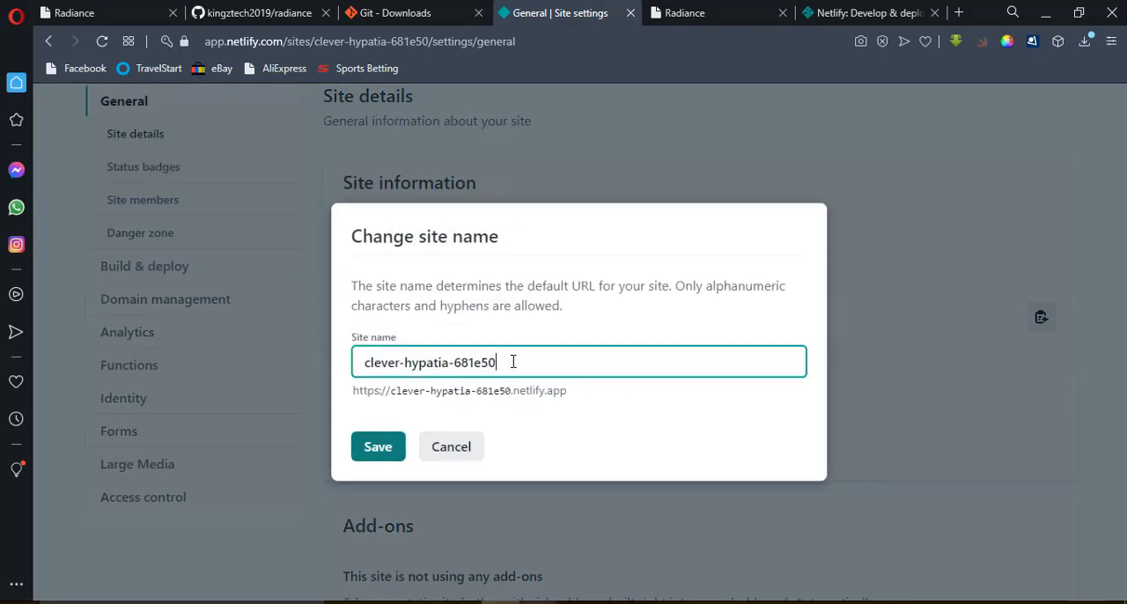
Try to save the site name as radiance.
left_click_drag(496, 362, 355, 363)
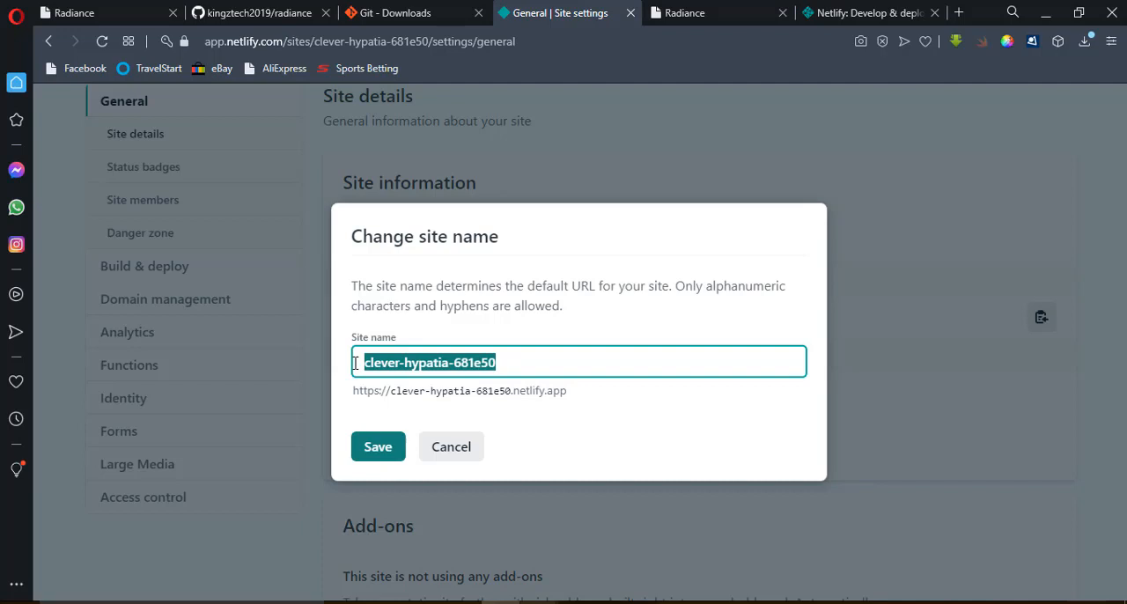
type("radiance")
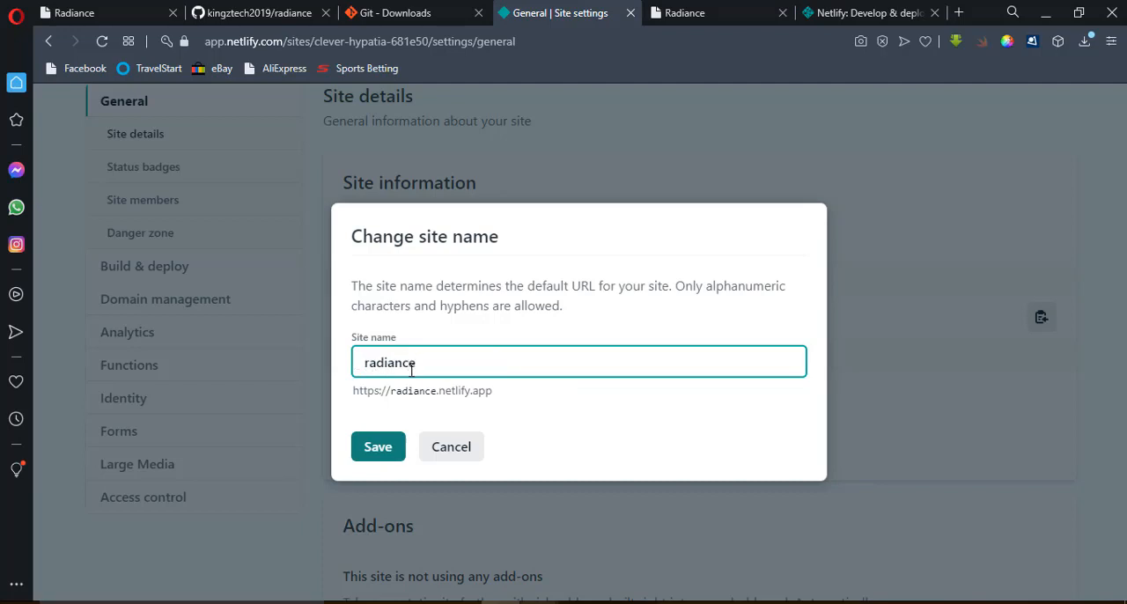
left_click(377, 449)
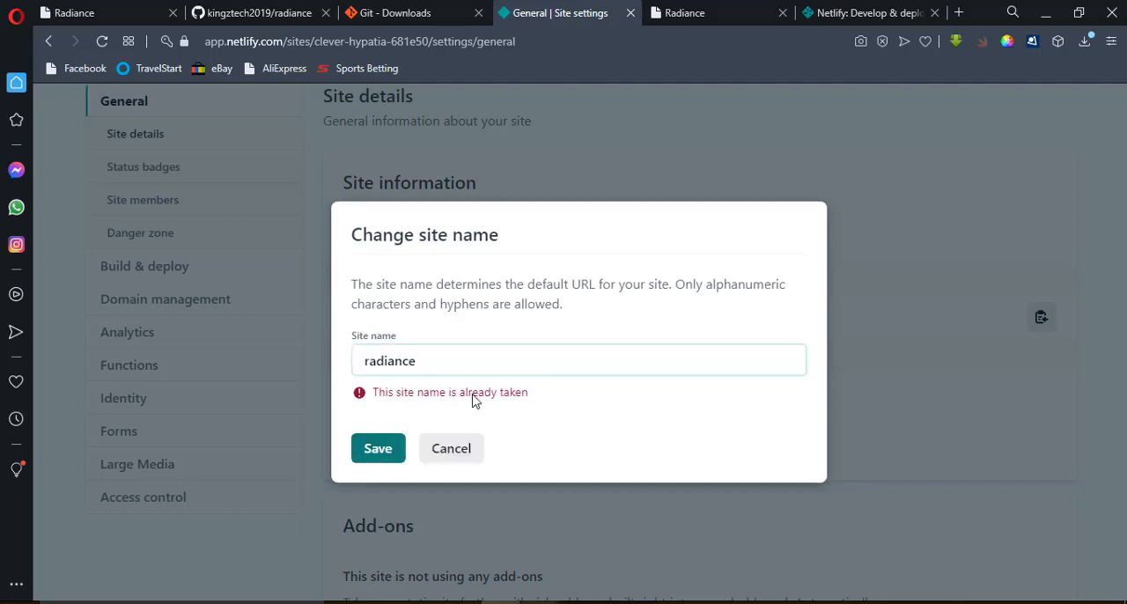
Check the live page's headline for a name idea, and rename the site as softwarelanding.
left_click(426, 360)
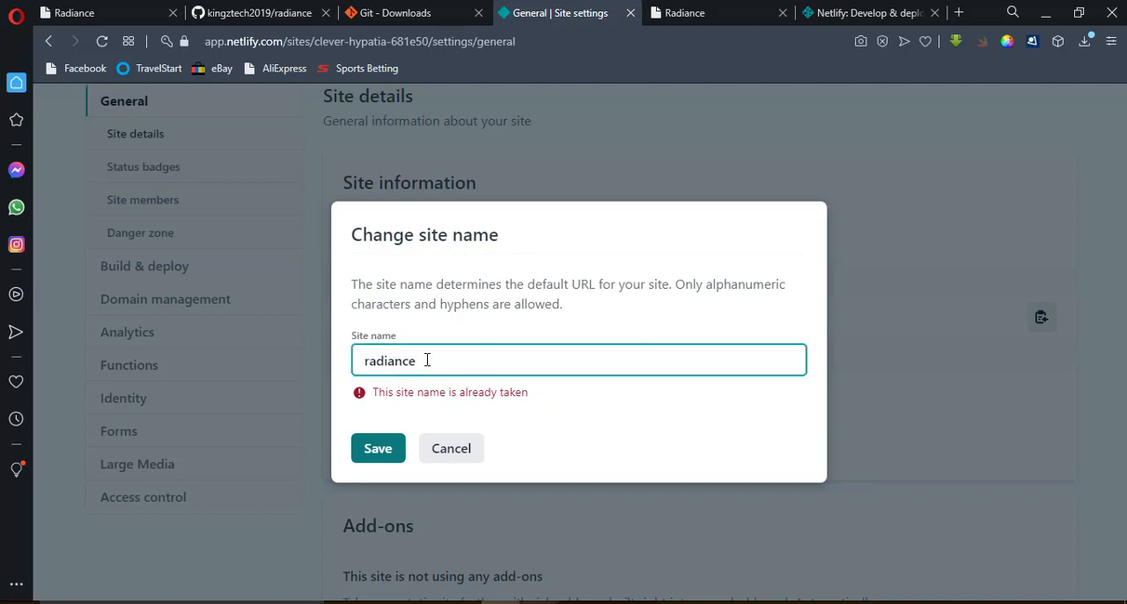
key("BackSpace")
key("BackSpace")
key("BackSpace")
key("BackSpace")
key("BackSpace")
key("BackSpace")
key("BackSpace")
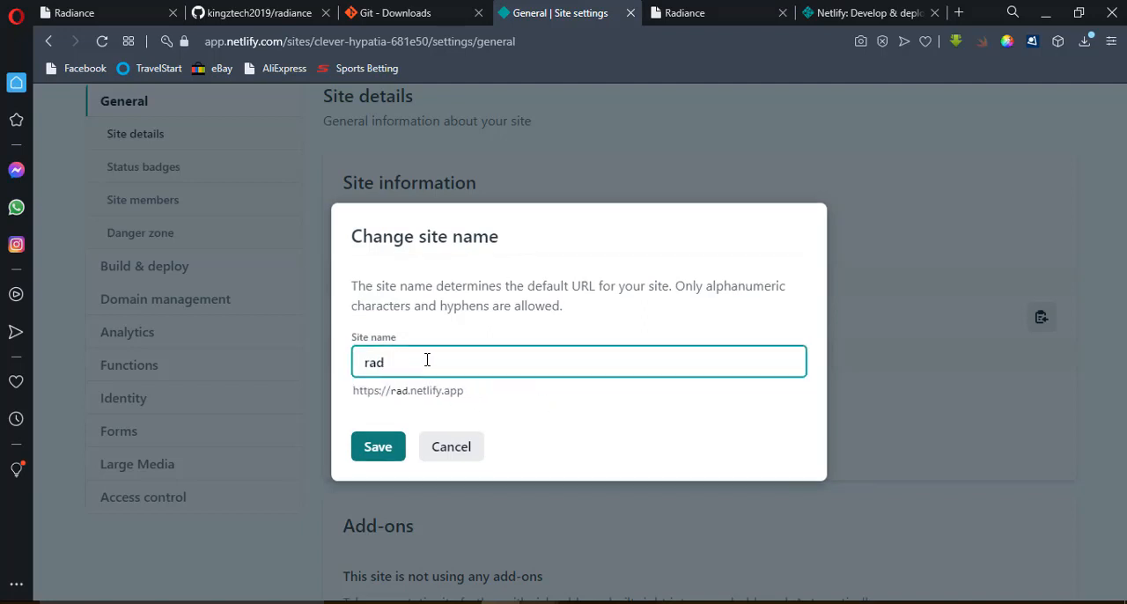
left_click(682, 12)
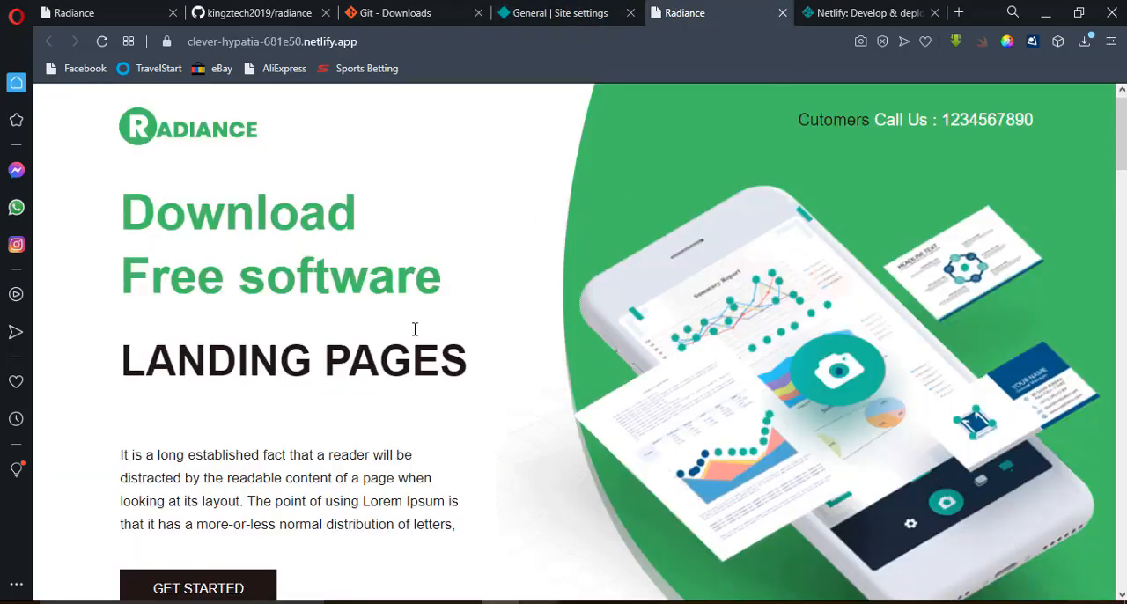
left_click(566, 18)
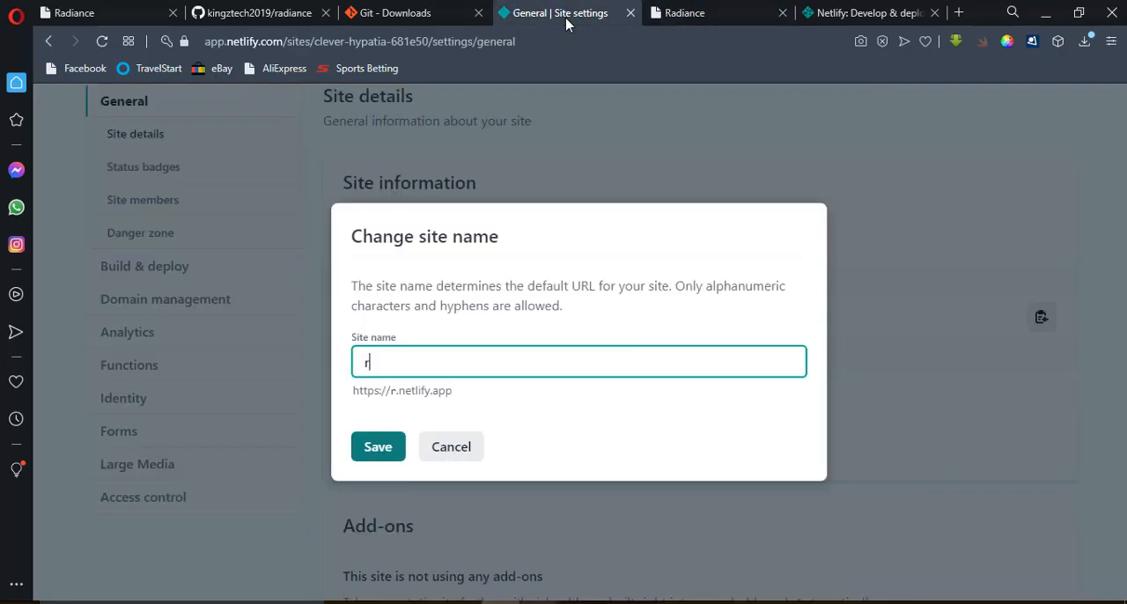
key("BackSpace")
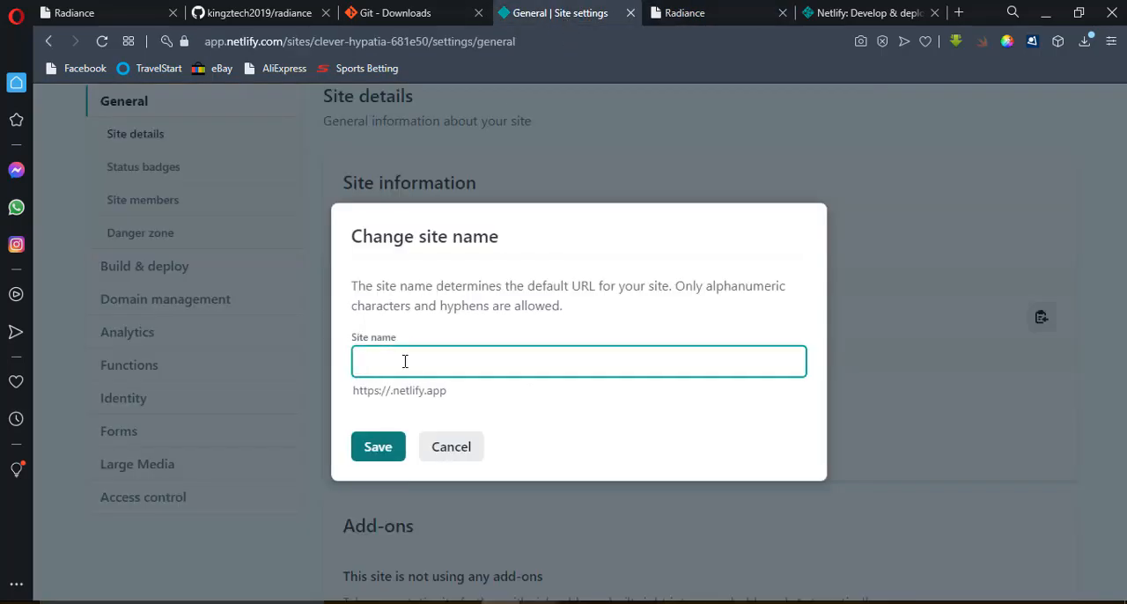
type("software")
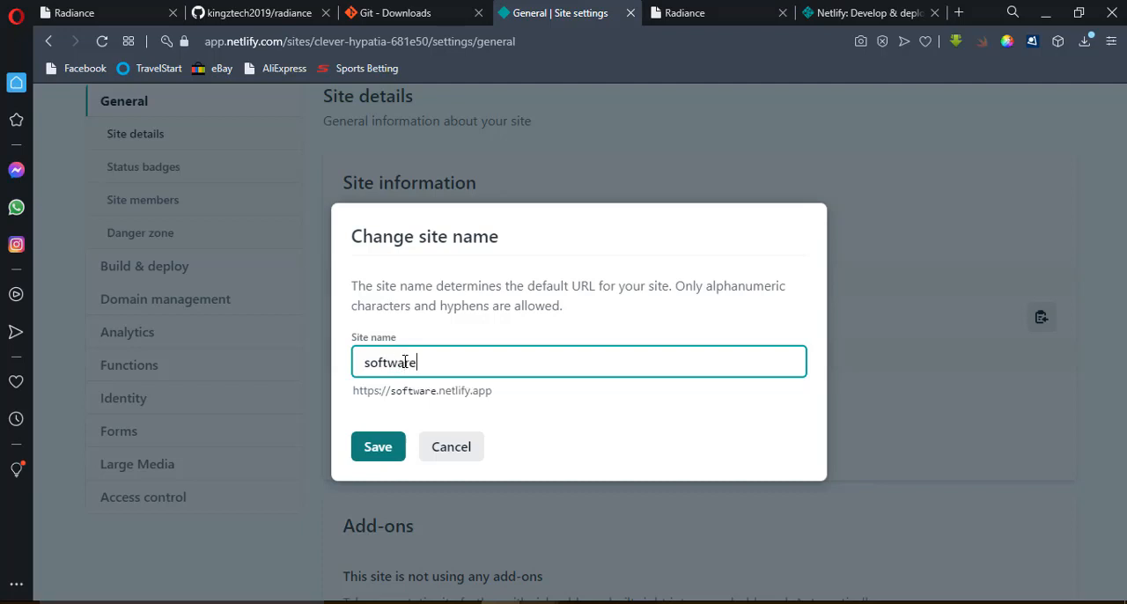
type("landing")
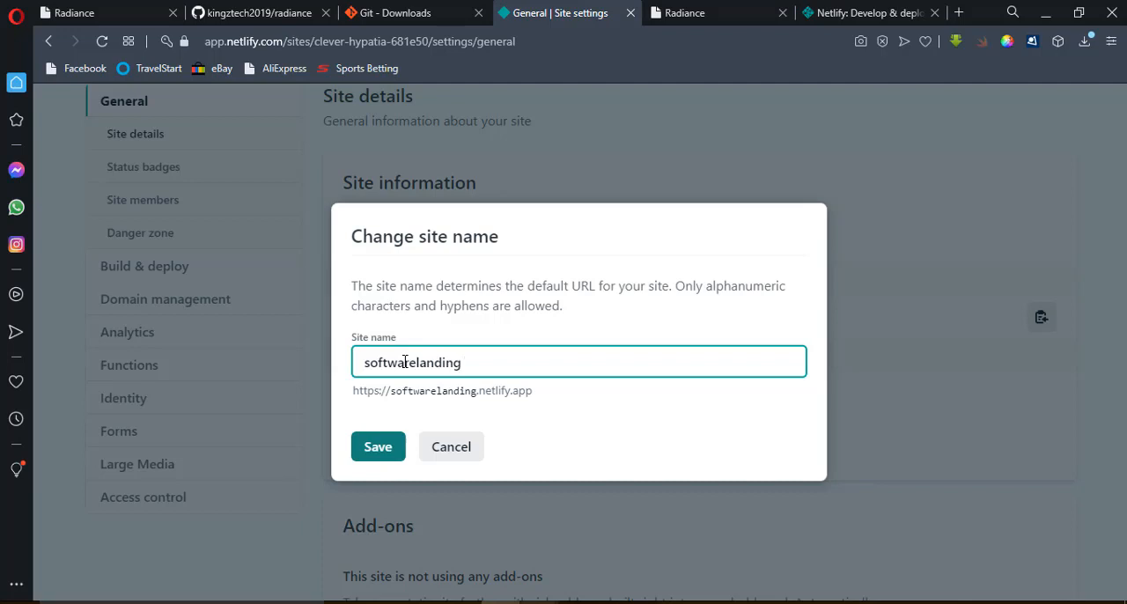
left_click(380, 449)
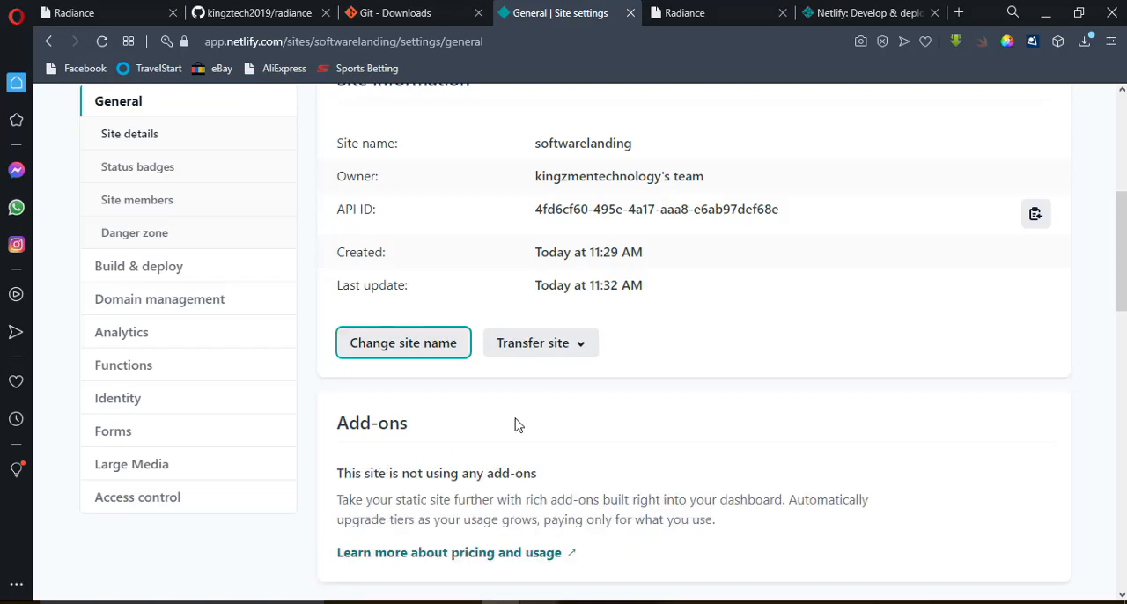
Open softwarelanding.netlify.app from the site settings and check the landing page and its address.
left_click_drag(1124, 269, 1125, 191)
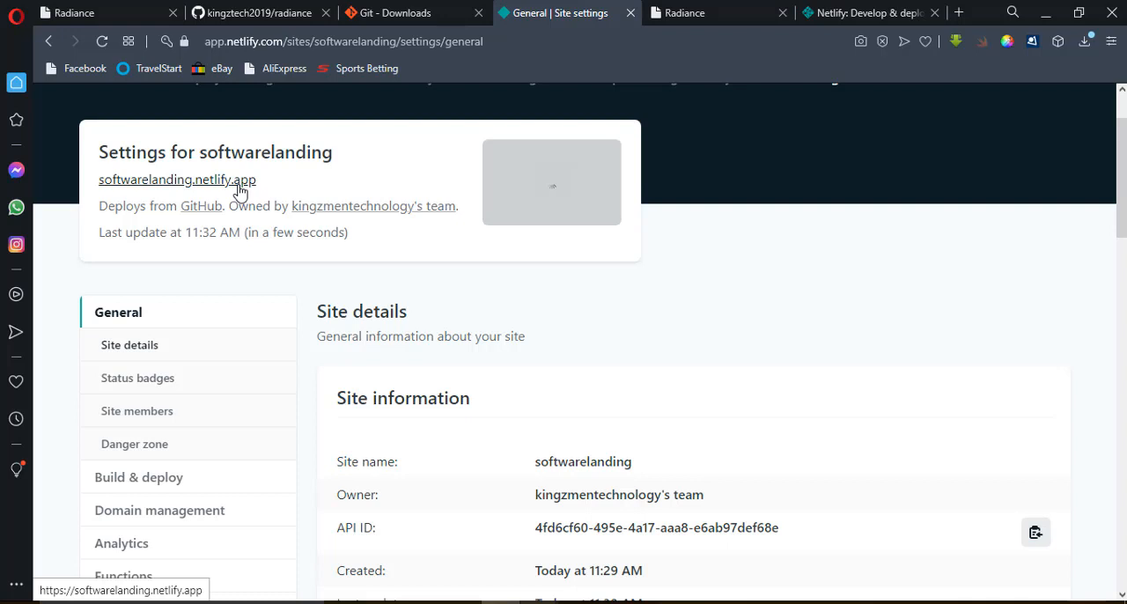
left_click_drag(262, 183, 183, 180)
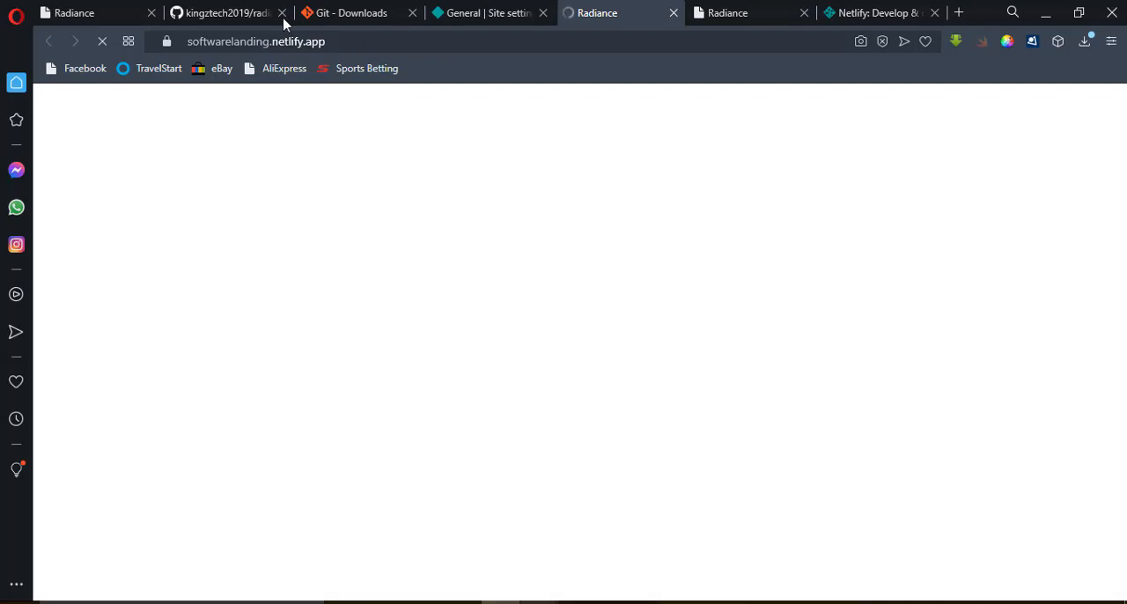
left_click_drag(353, 45, 206, 45)
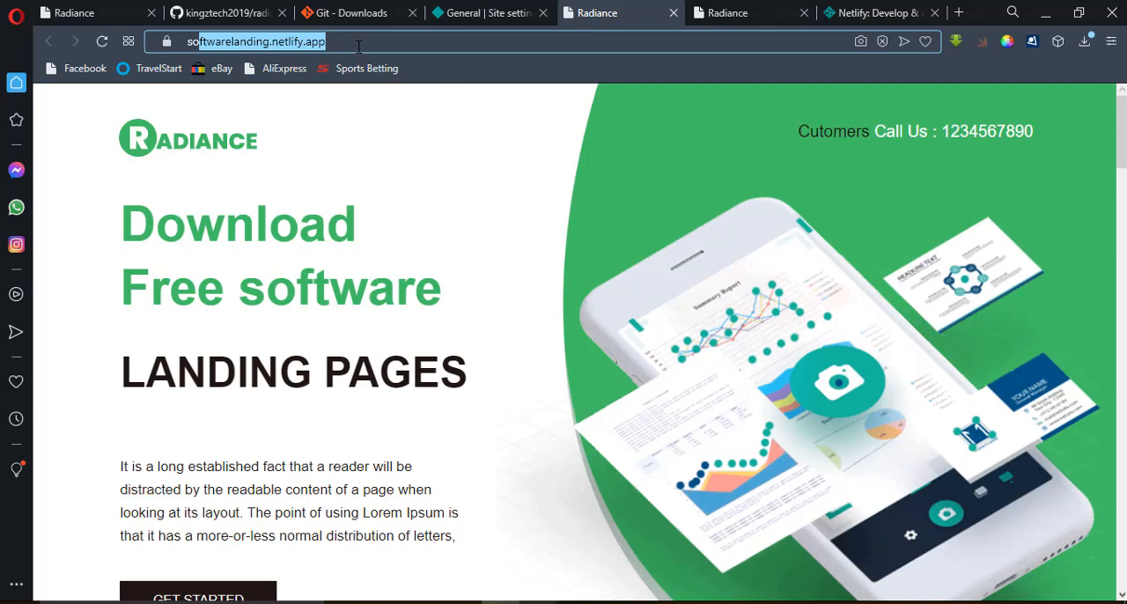
Return to the Netlify site settings page for softwarelanding.
left_click(516, 16)
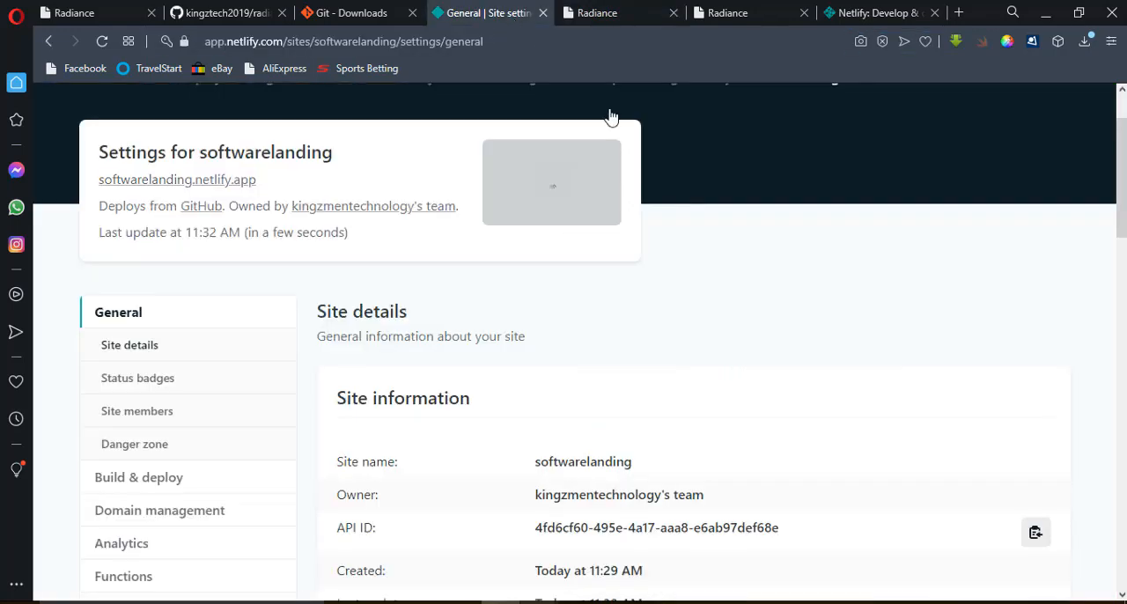
scroll(1124, 159, "up", 2)
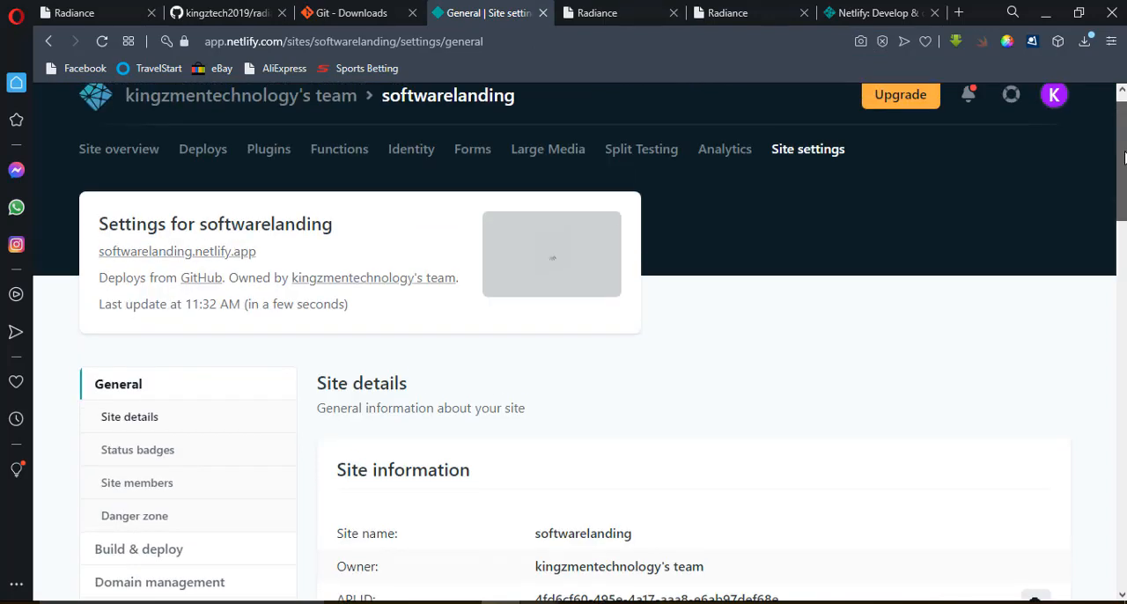
left_click_drag(1126, 154, 1124, 156)
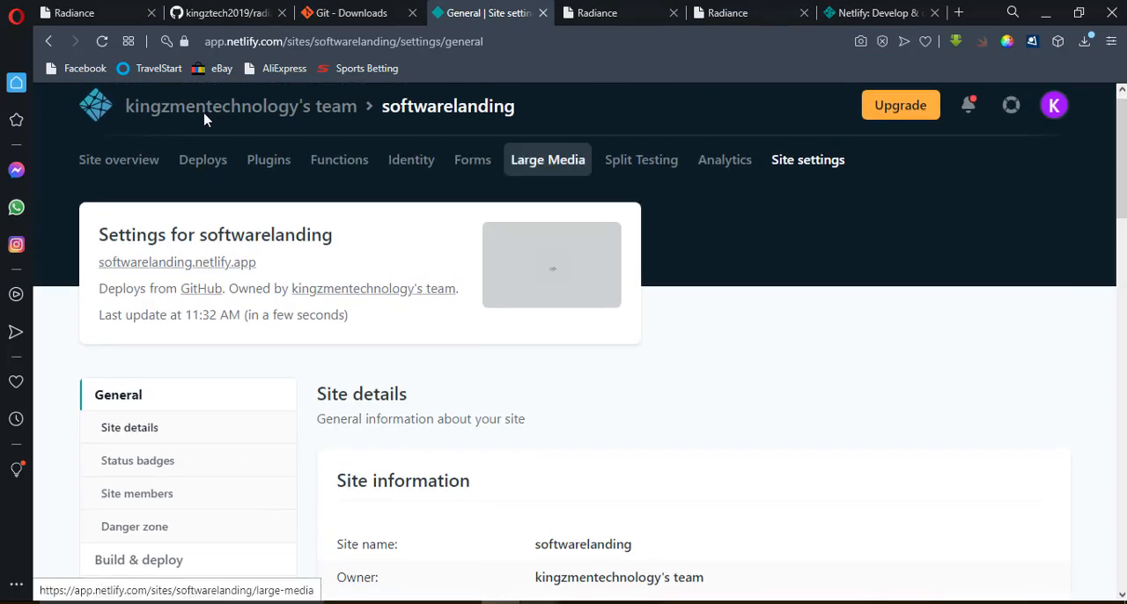
left_click(47, 44)
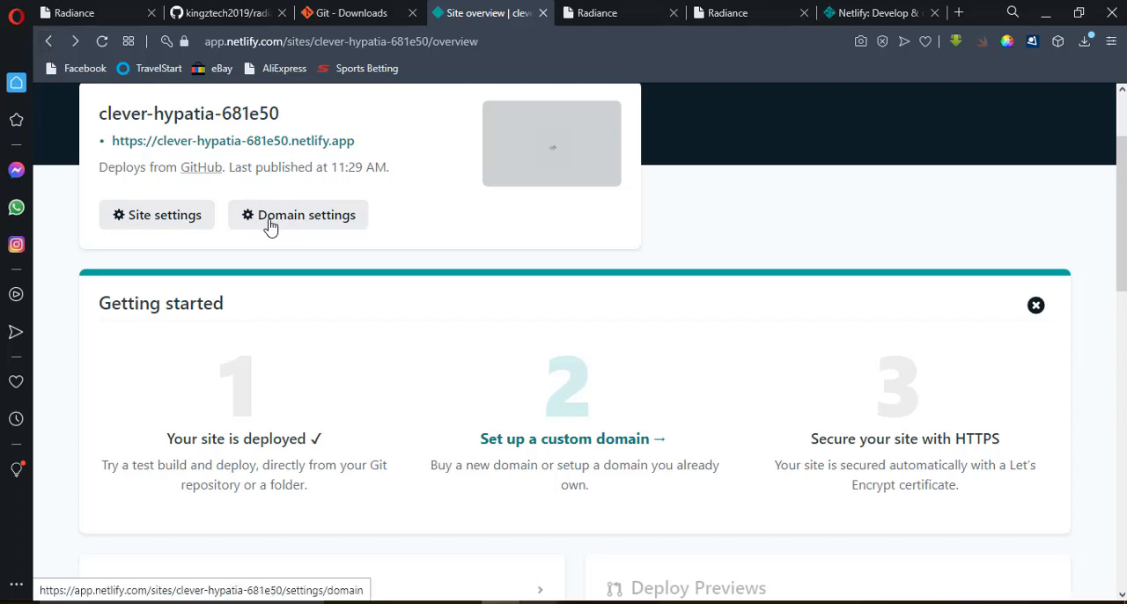
left_click(304, 227)
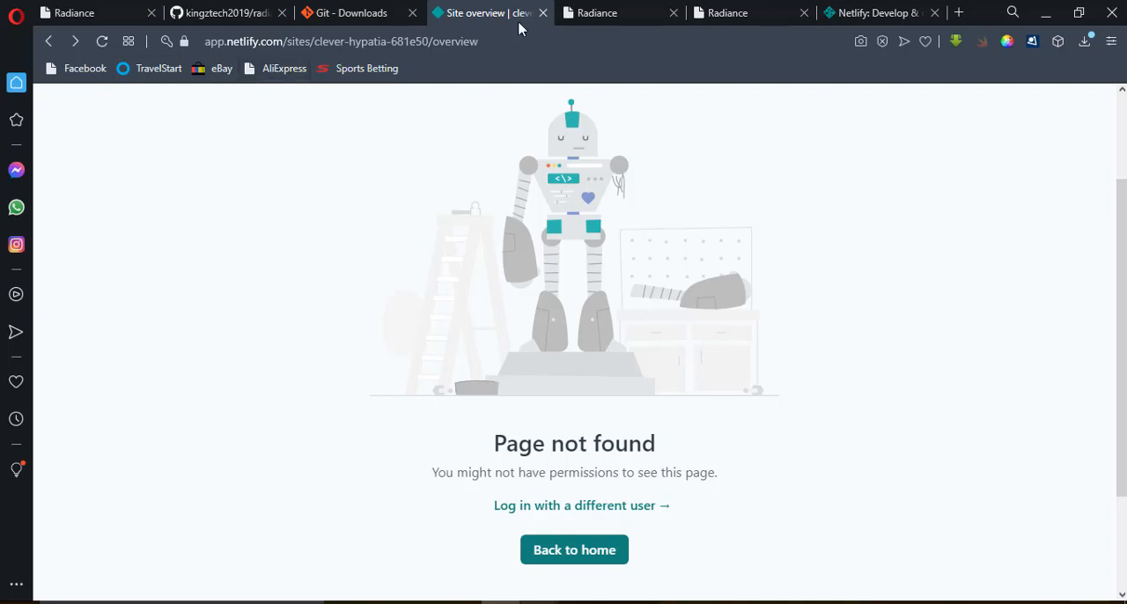
left_click(51, 42)
left_click(51, 42)
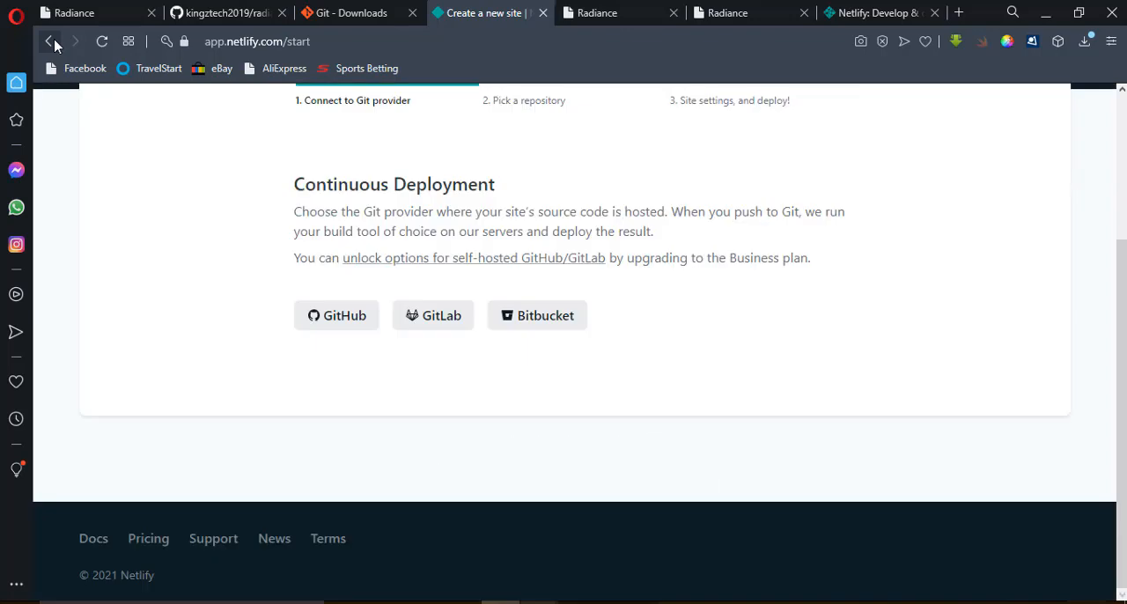
scroll(705, 275, "up", 3)
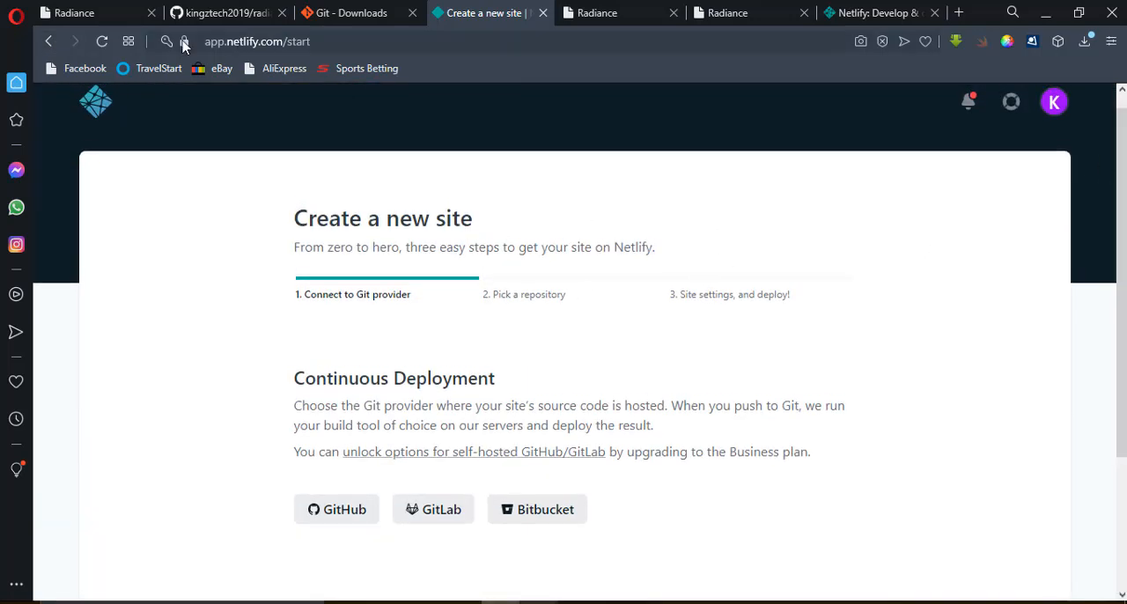
Load the Netlify team overview from the base address app.netlify.com and open the softwarelanding site.
double_click(291, 42)
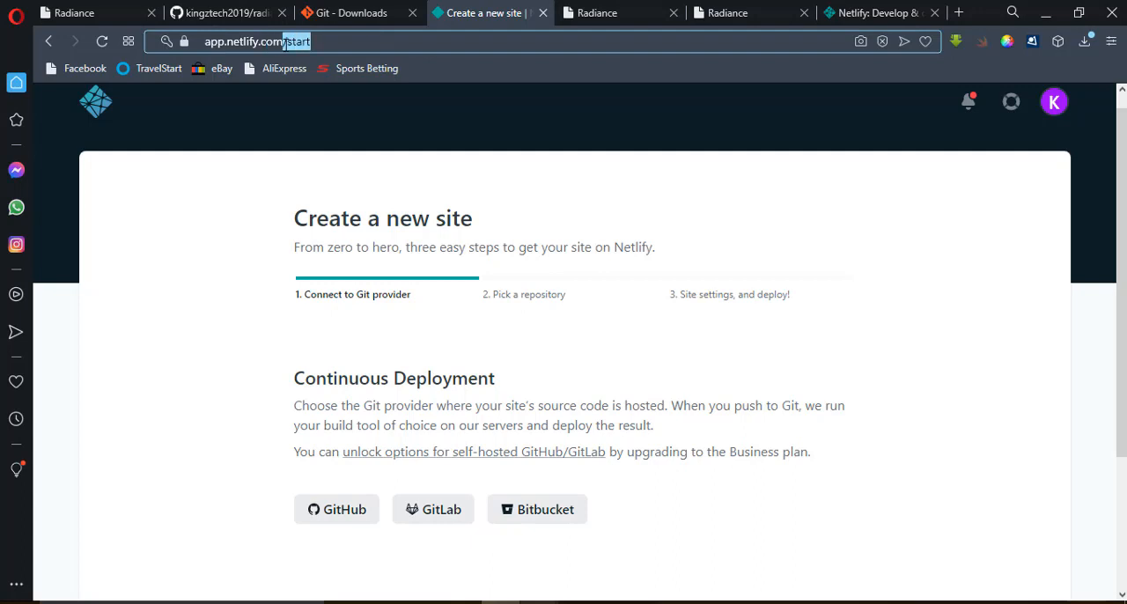
key("BackSpace")
key("Return")
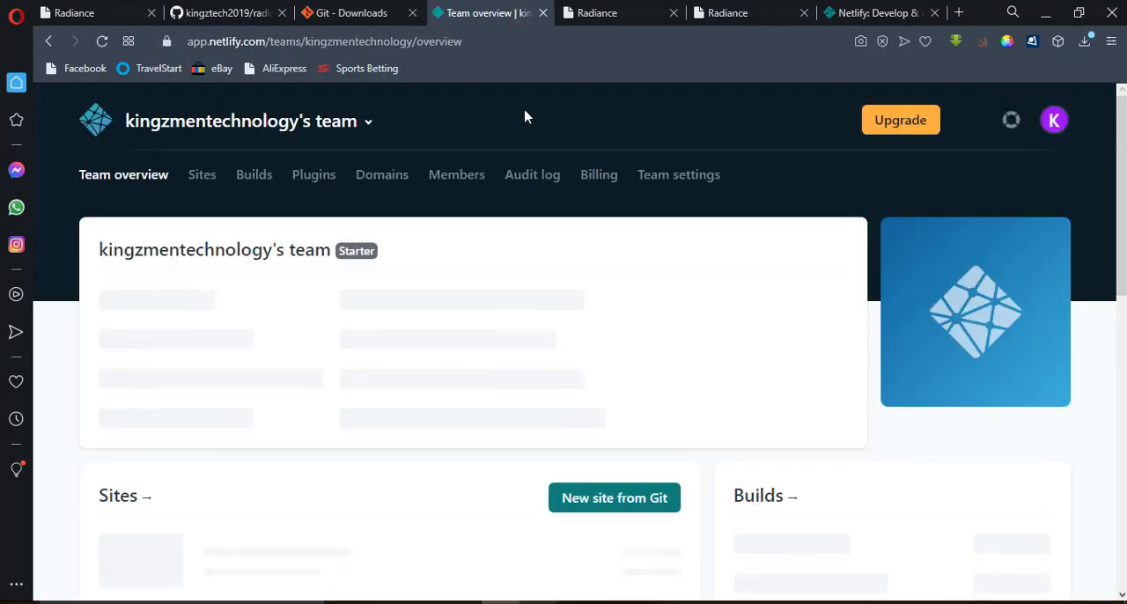
scroll(1124, 228, "down", 3)
scroll(1124, 228, "down", 2)
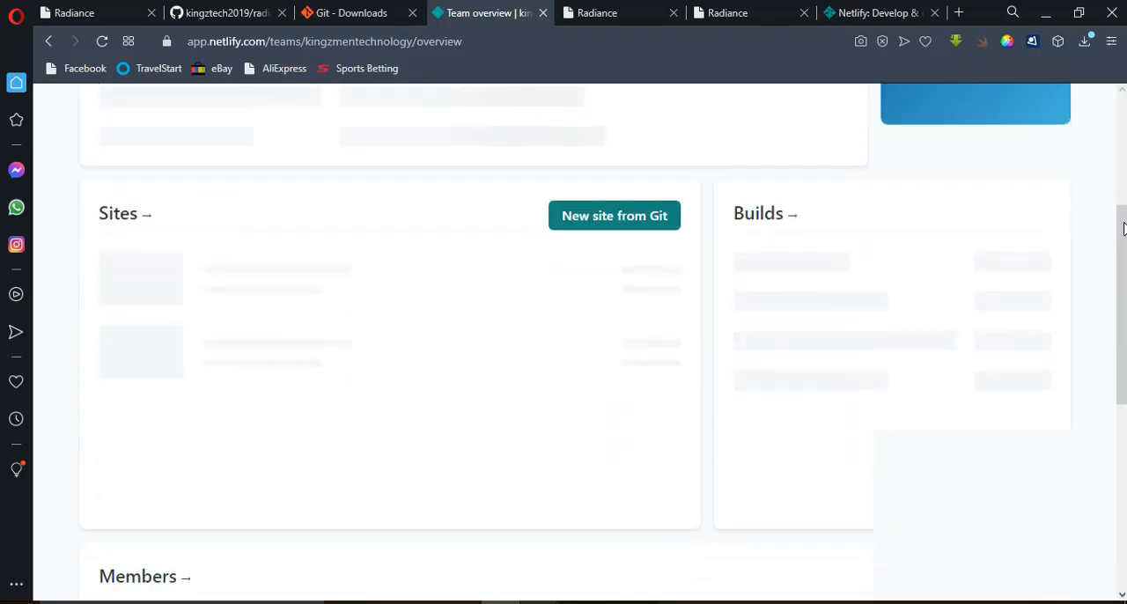
scroll(1124, 250, "up", 2)
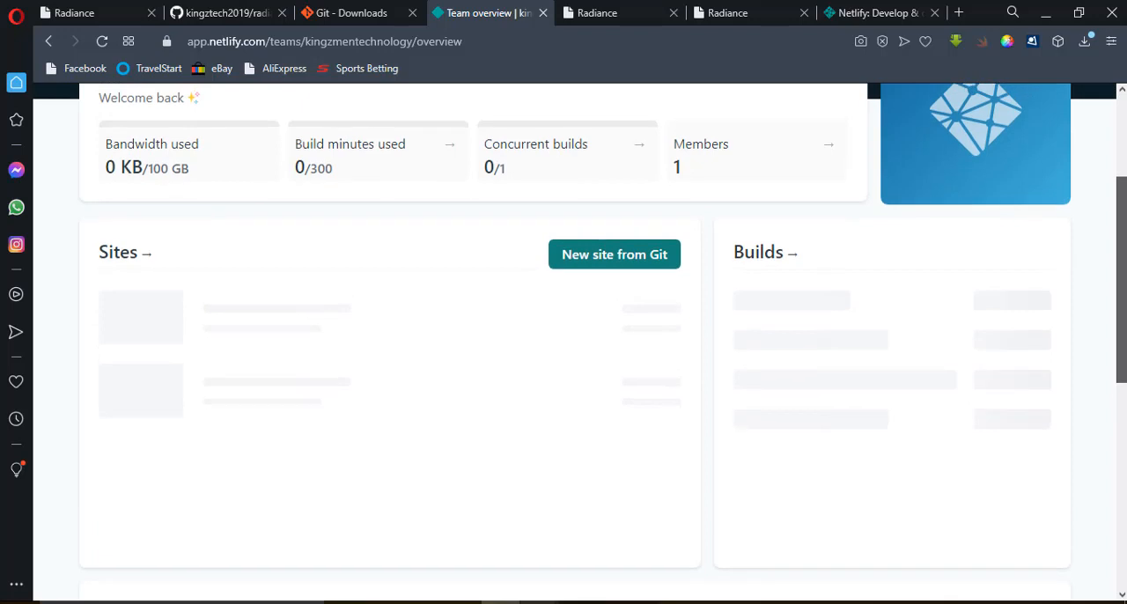
scroll(1124, 249, "down", 1)
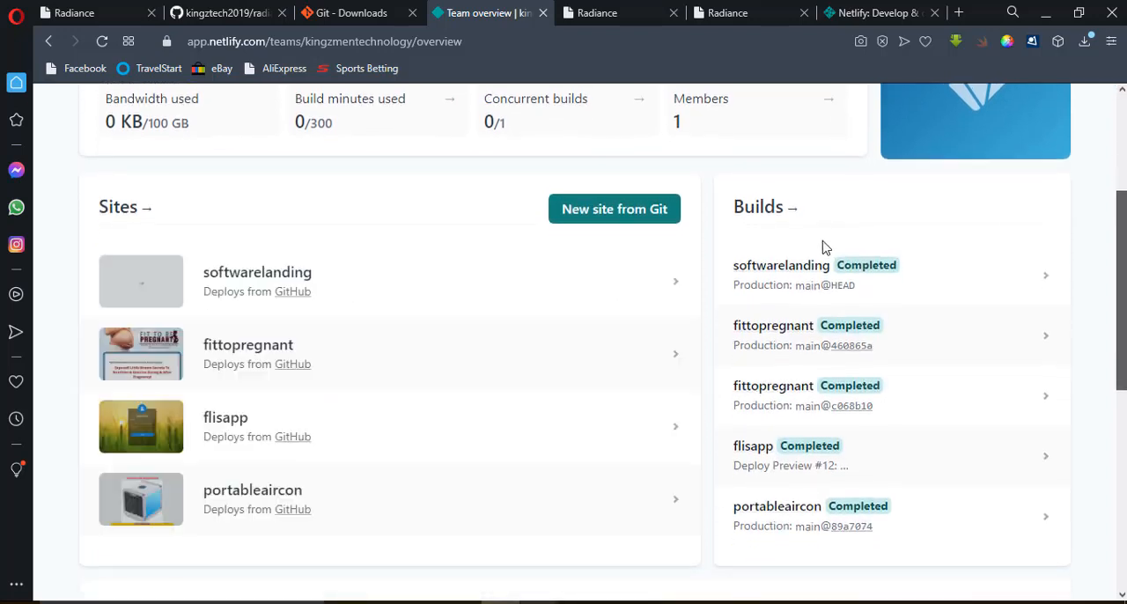
left_click(257, 281)
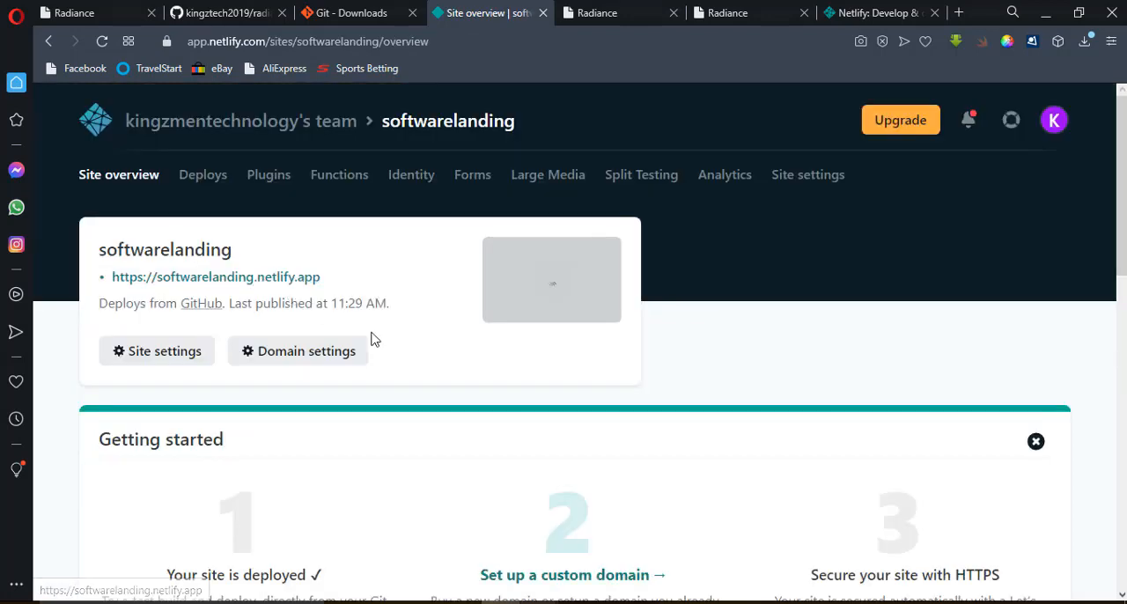
Set up softwarelanding.com as the site's custom domain, and confirm owning it to add it.
scroll(1105, 247, "down", 3)
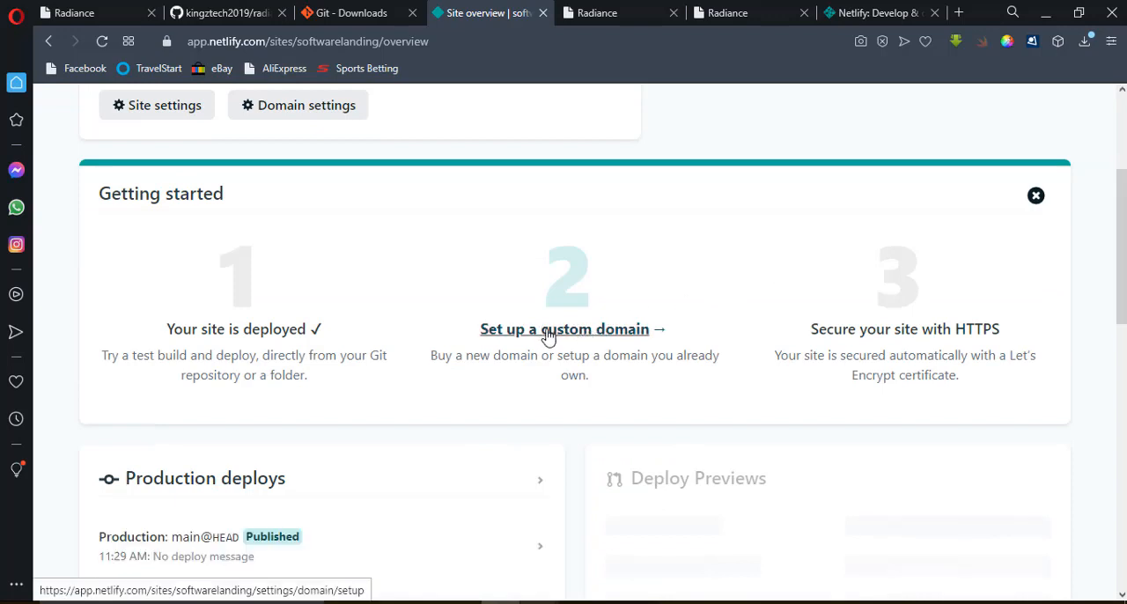
left_click(551, 338)
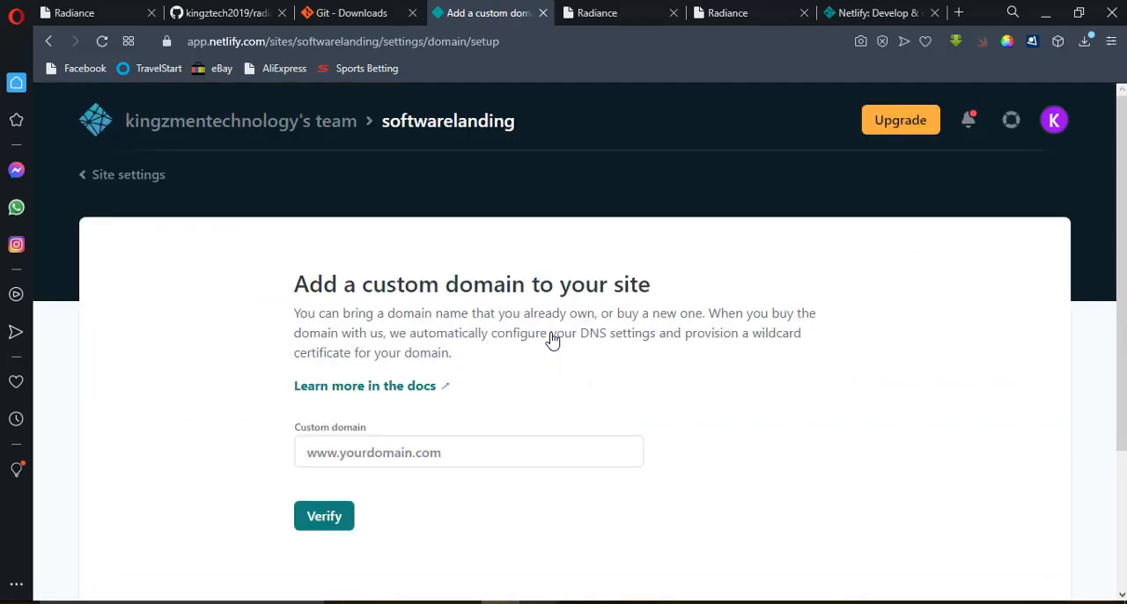
scroll(563, 353, "down", 2)
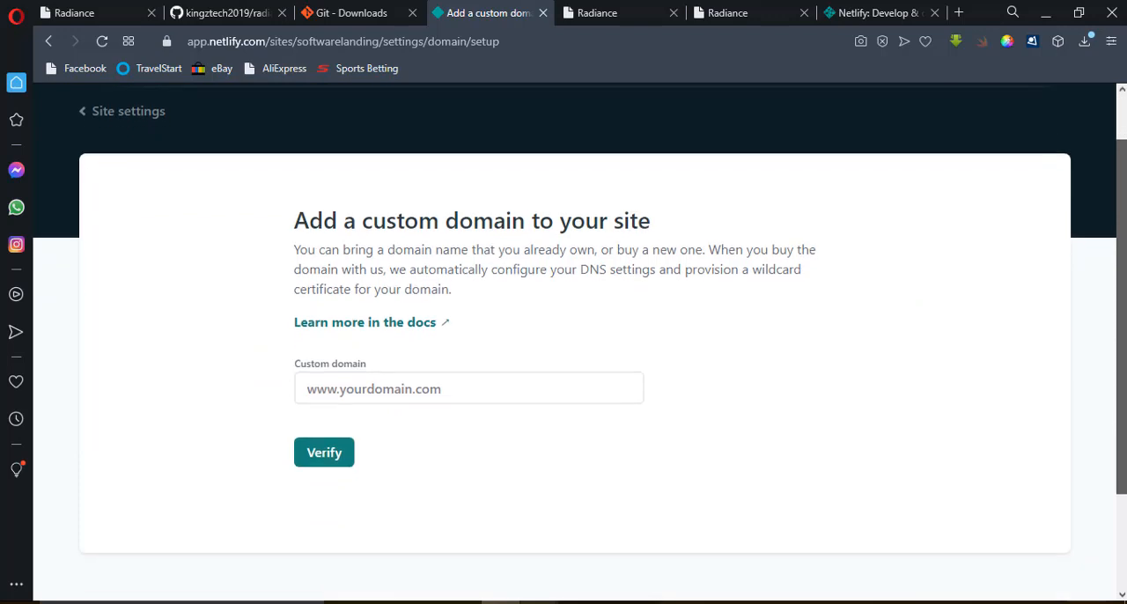
left_click(458, 368)
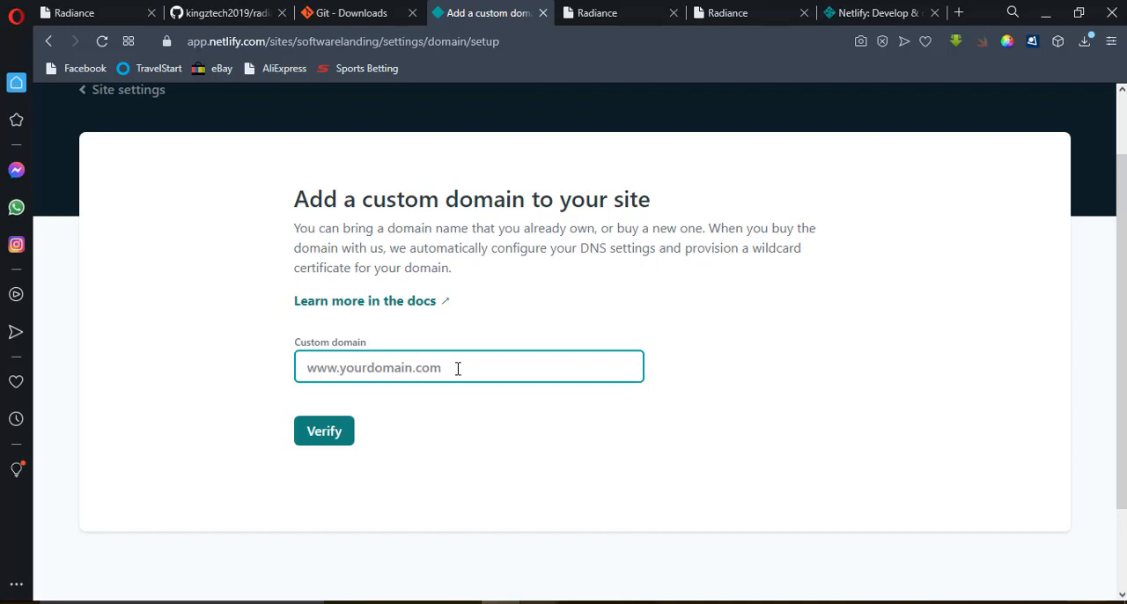
type("software")
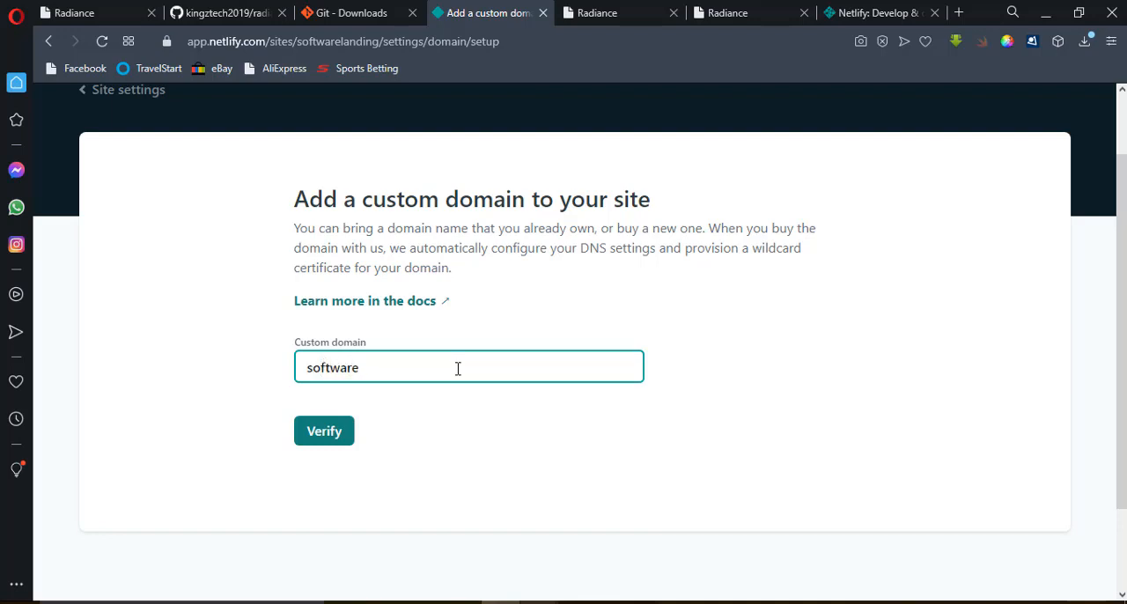
type("landing.com")
left_click(333, 440)
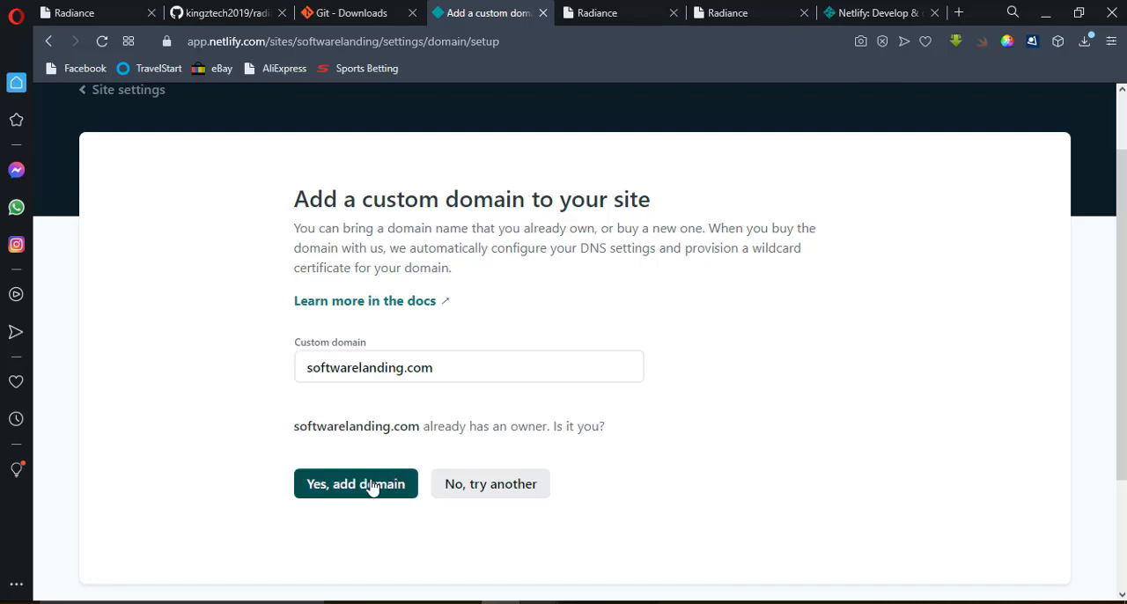
left_click(345, 492)
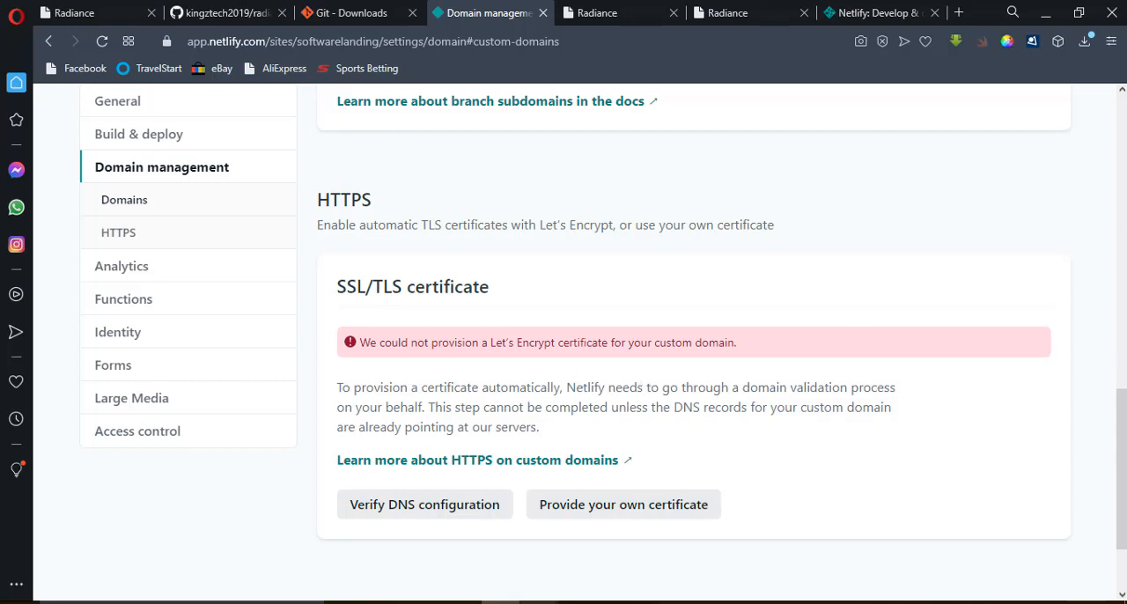
Verify the custom domain's DNS configuration for the SSL/TLS certificate.
scroll(1124, 467, "down", 2)
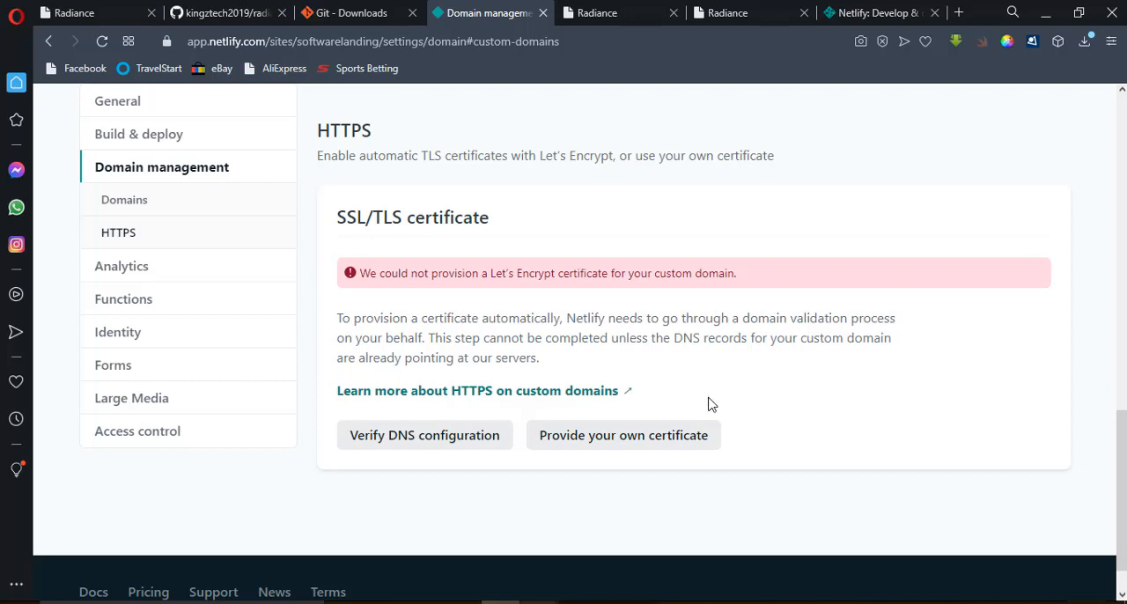
left_click(420, 449)
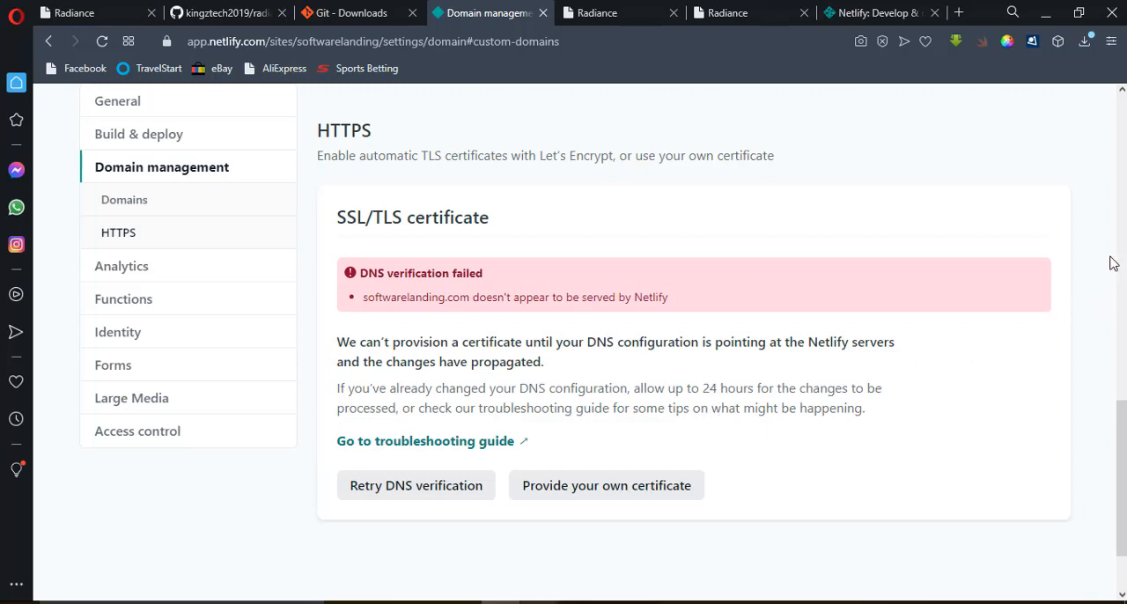
mouse_move(1121, 433)
left_mouse_down()
mouse_move(1121, 363)
mouse_move(1121, 427)
left_mouse_up()
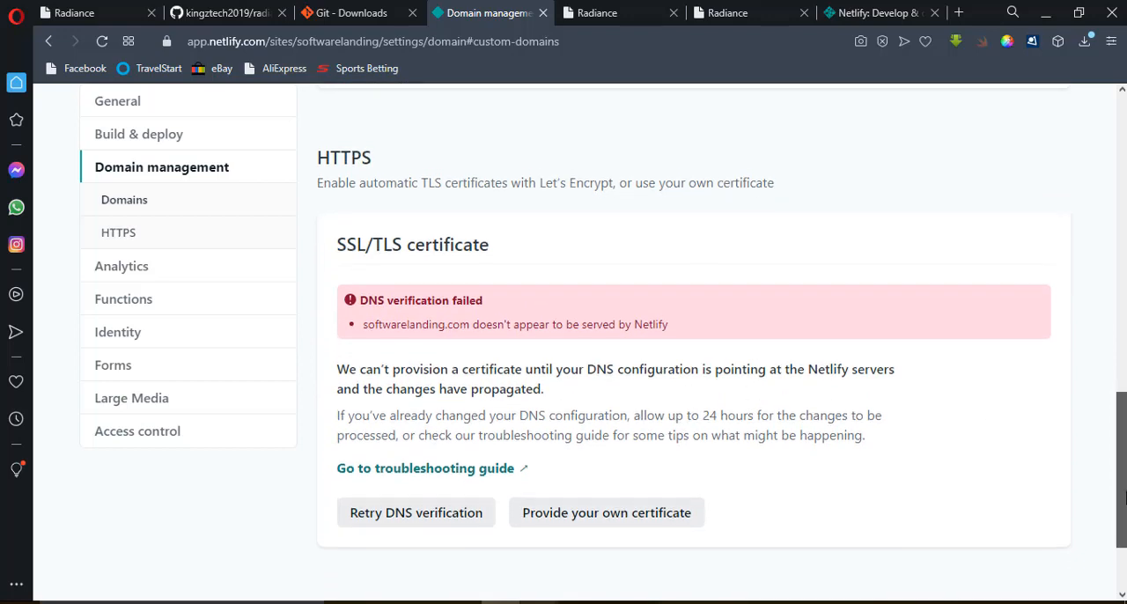
Start the Netlify DNS setup for the primary domain softwarelanding.com, then verify the domain and add it to Netlify.
scroll(694, 335, "up", 4)
scroll(694, 334, "up", 3)
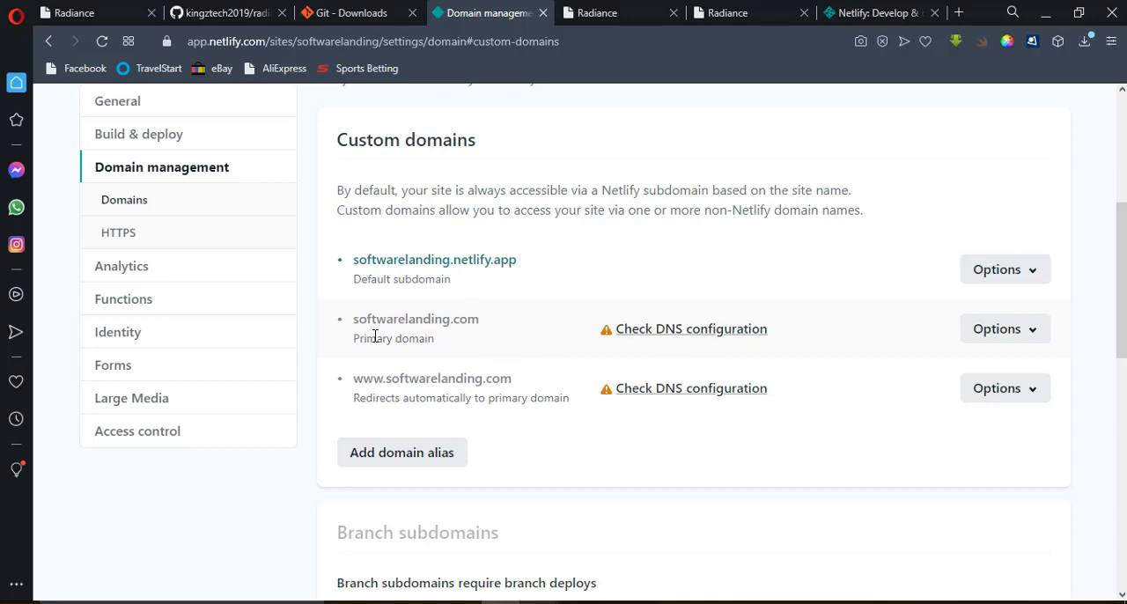
left_click(1004, 334)
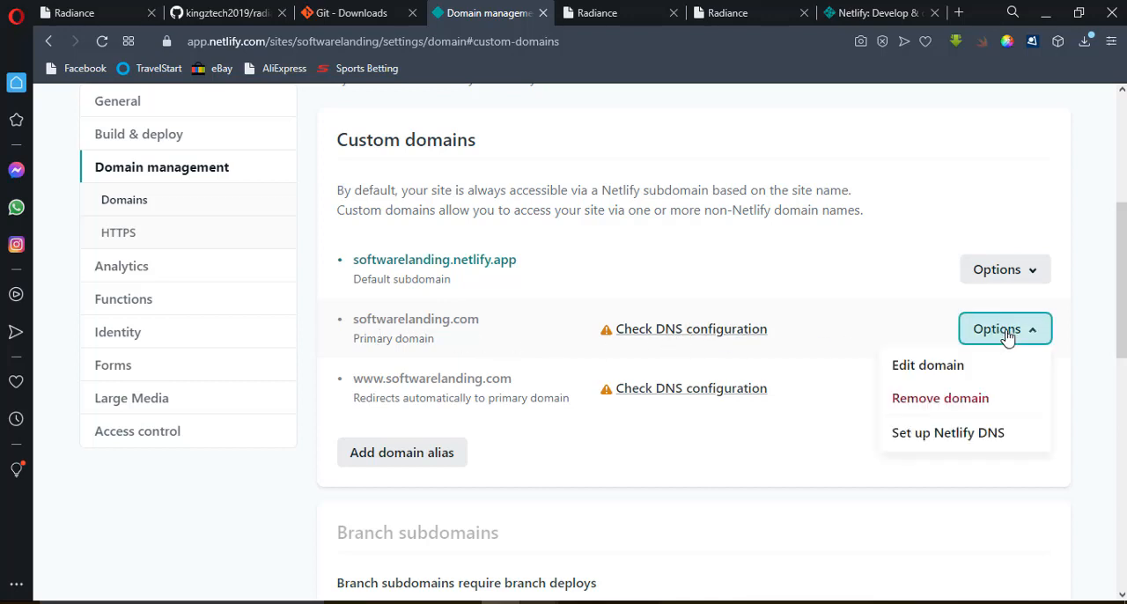
left_click(928, 437)
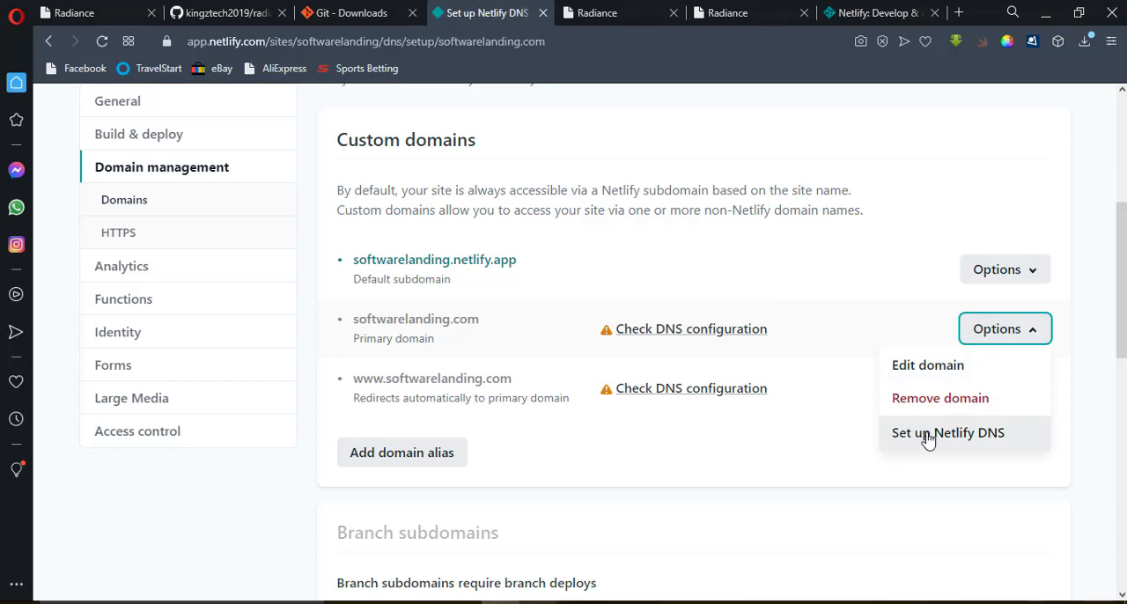
scroll(657, 406, "down", 2)
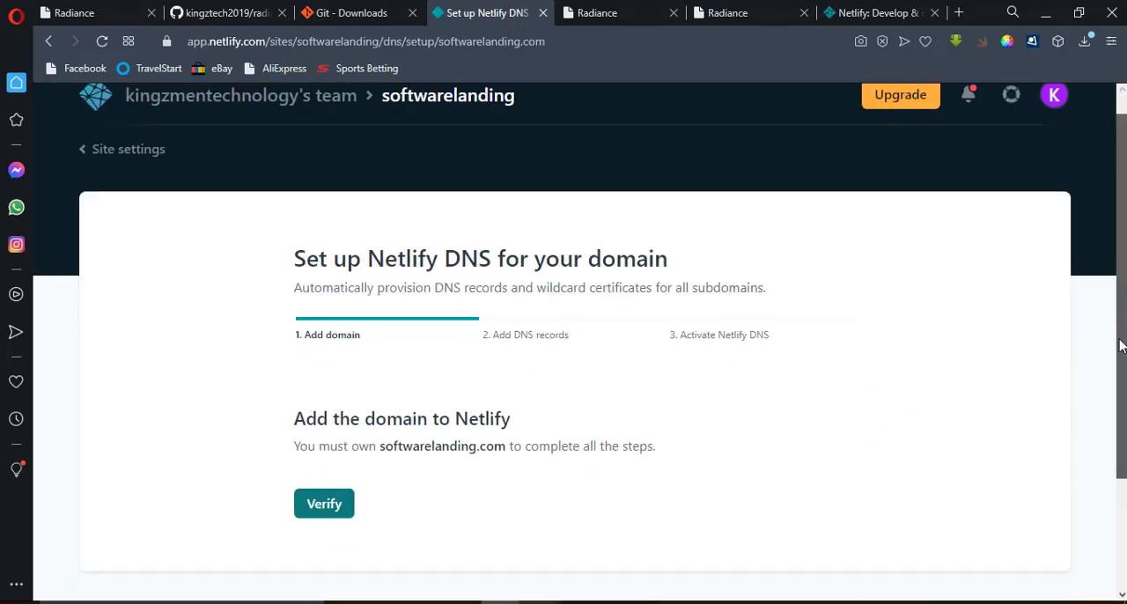
left_click(331, 410)
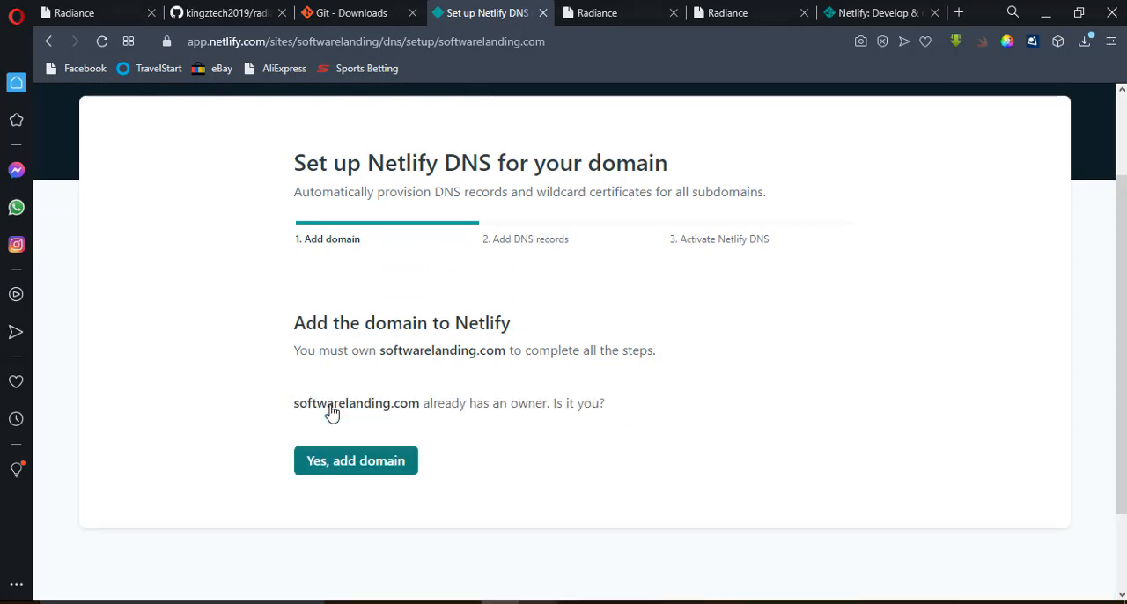
left_click(349, 463)
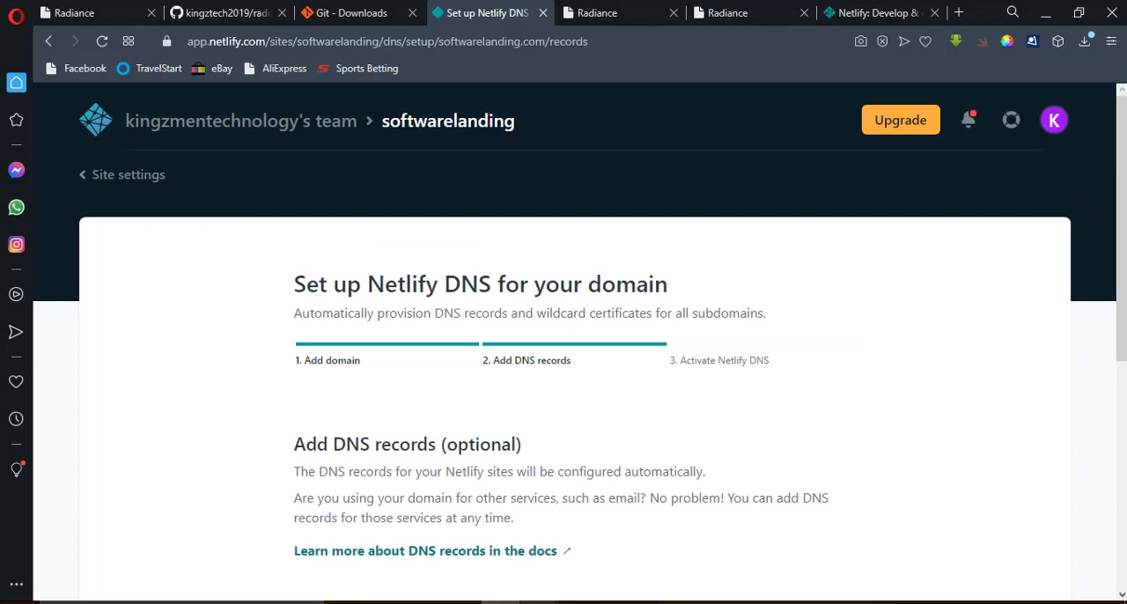
Check the details of the softwarelanding.com DNS record, and continue to the Netlify DNS activation without adding records.
scroll(972, 376, "down", 4)
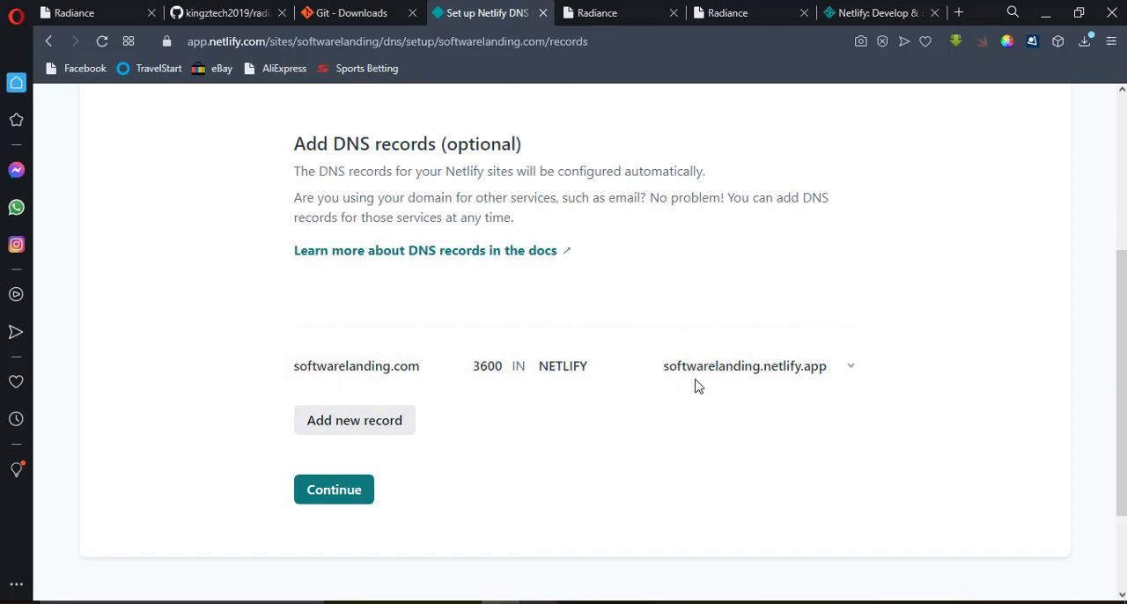
left_click(784, 380)
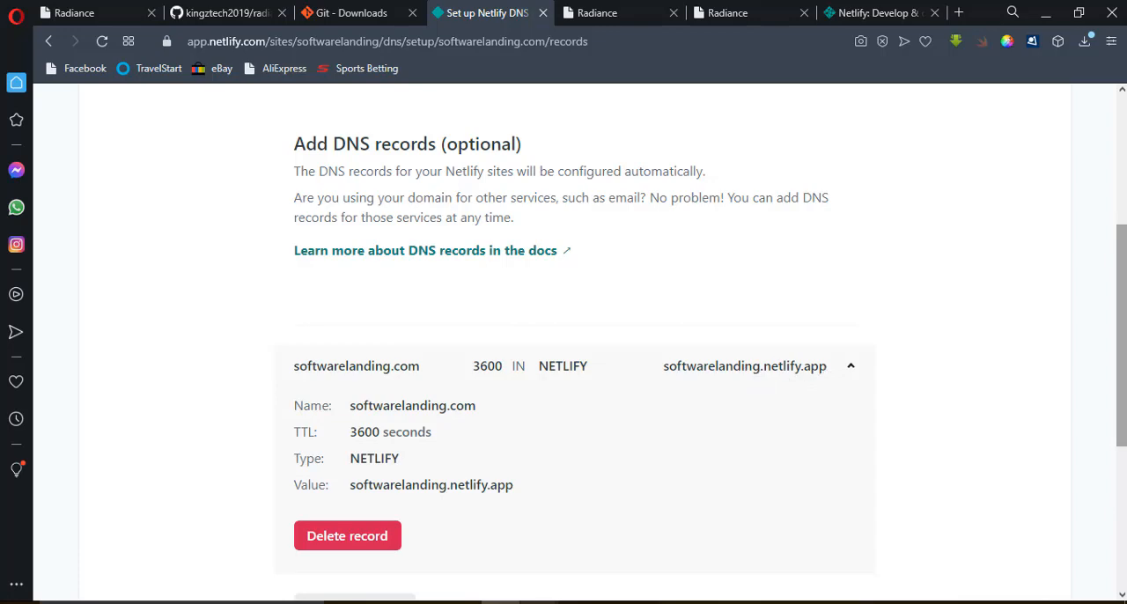
mouse_move(1122, 343)
left_mouse_down()
mouse_move(1122, 276)
mouse_move(1122, 351)
left_mouse_up()
scroll(793, 466, "down", 2)
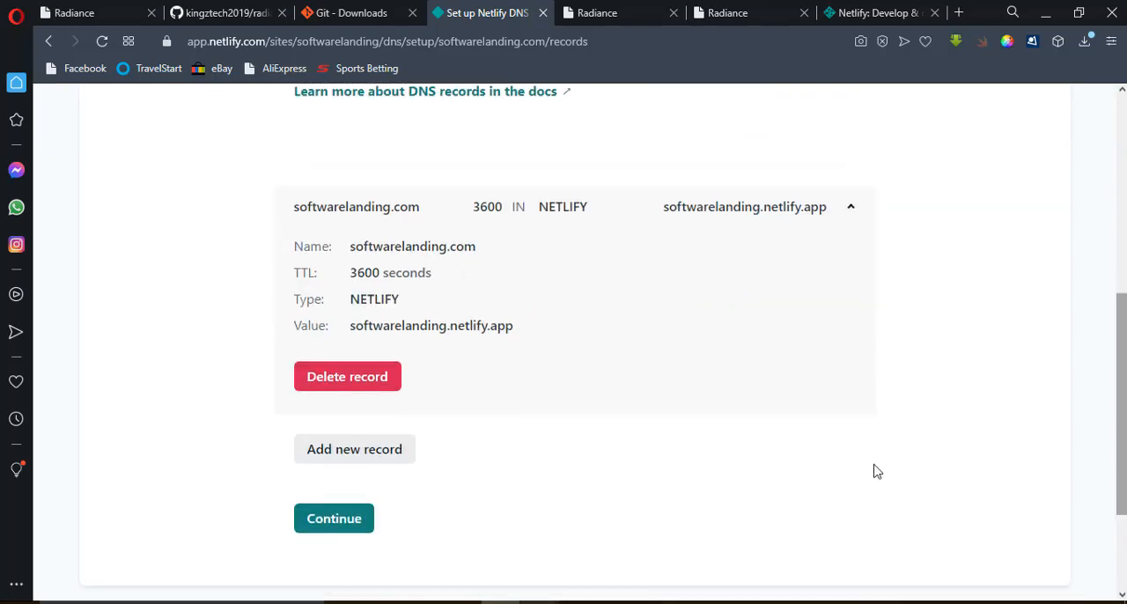
left_click(324, 520)
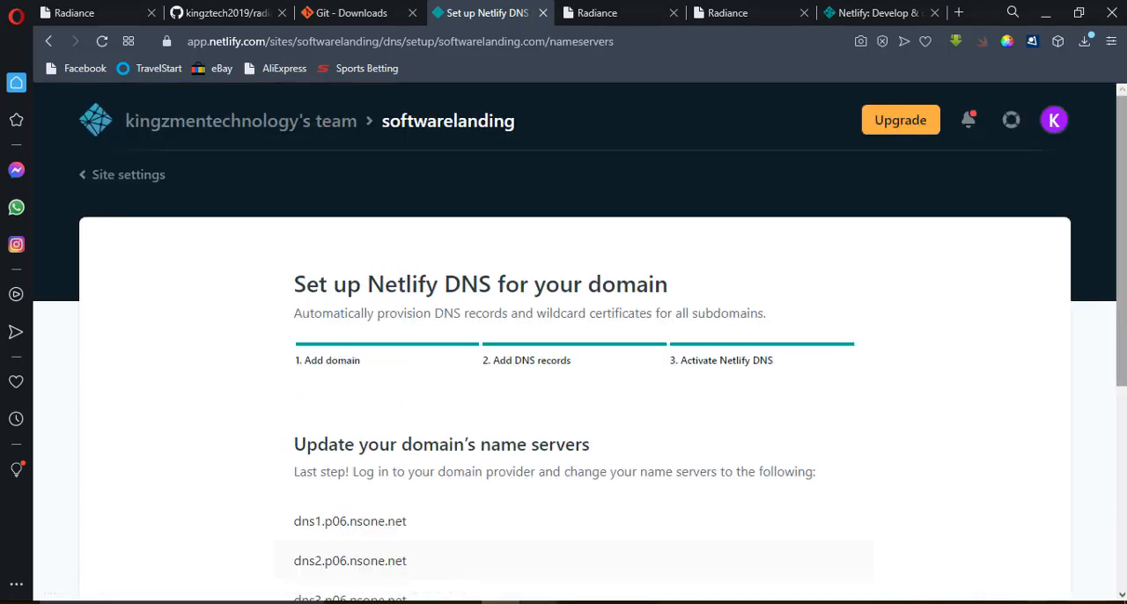
Review the name server instructions and highlight the four name servers, dns1.p06.nsone.net to dns4.p06.nsone.net.
scroll(1122, 264, "down", 2)
left_click_drag(1122, 297, 1122, 340)
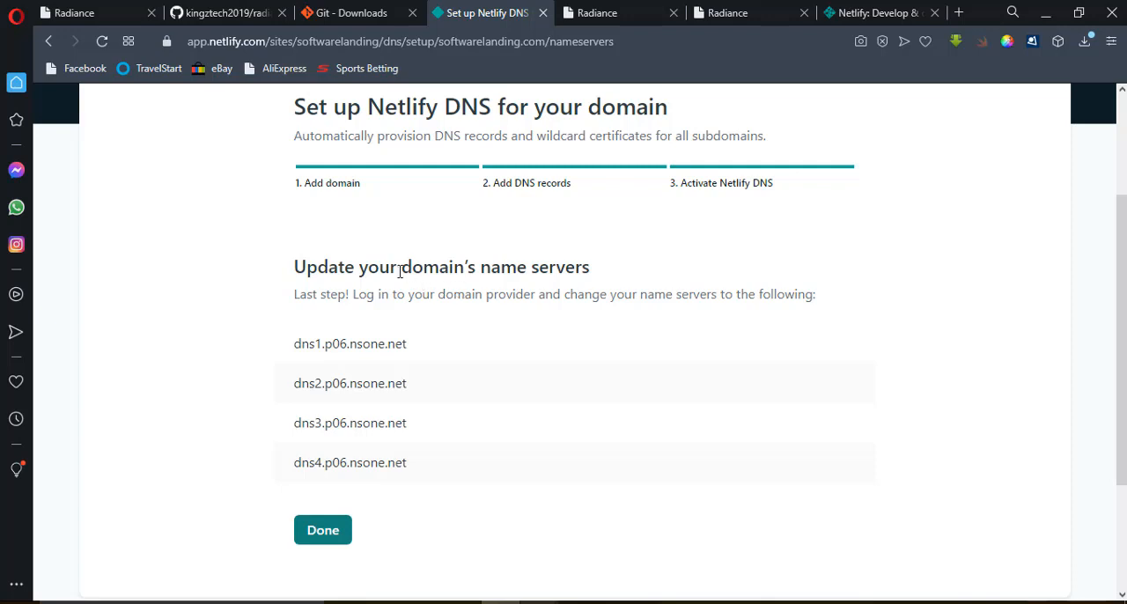
left_click_drag(402, 269, 606, 279)
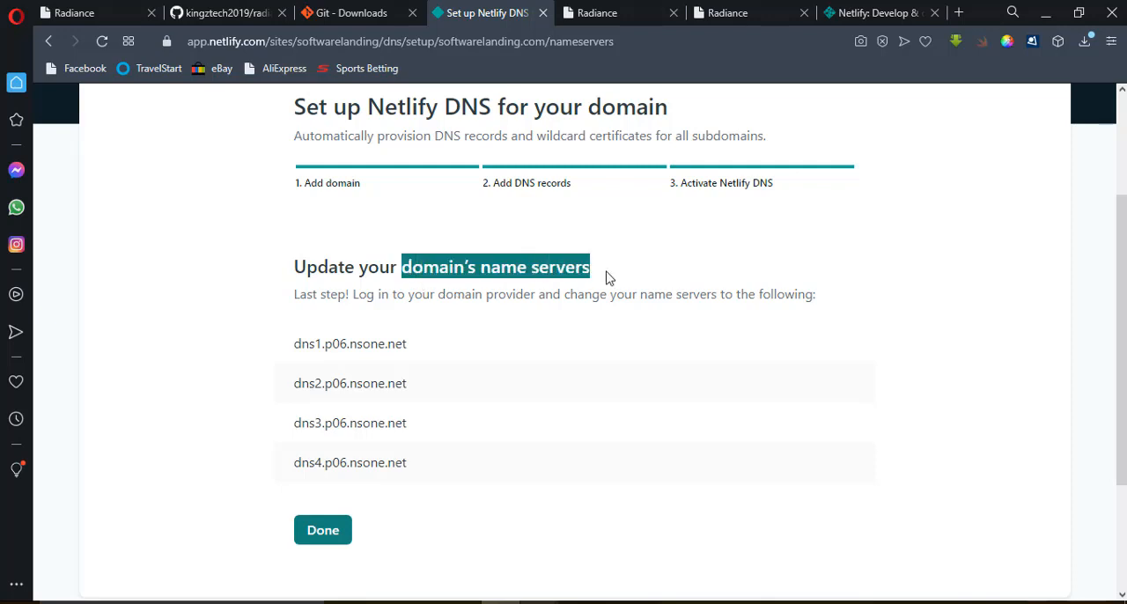
left_click_drag(288, 344, 417, 465)
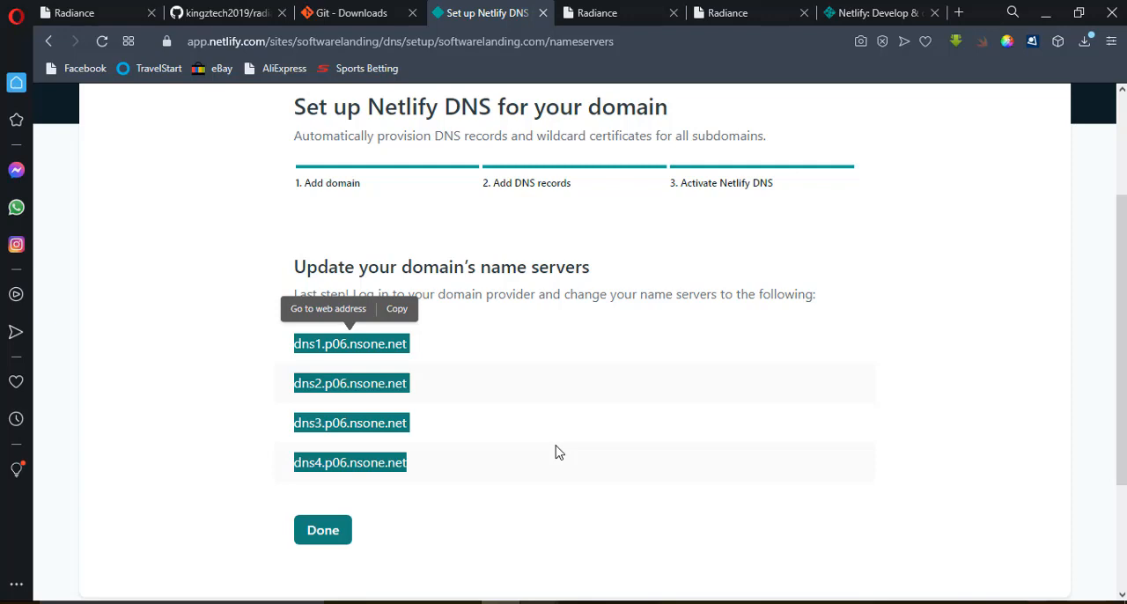
left_click_drag(1124, 243, 1126, 161)
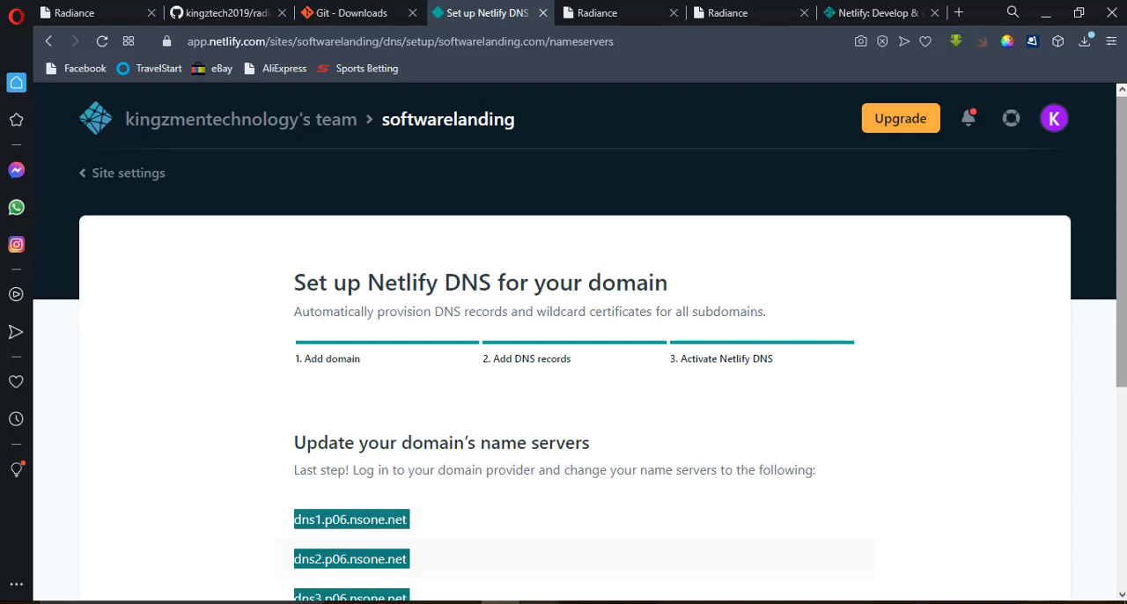
scroll(563, 352, "down", 1)
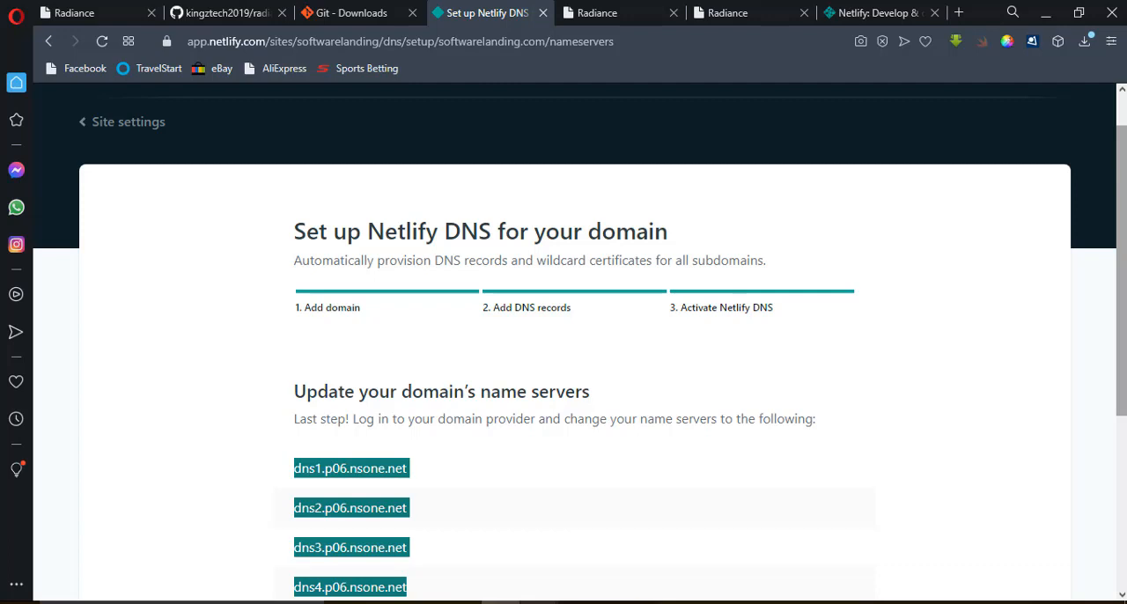
scroll(415, 393, "down", 1)
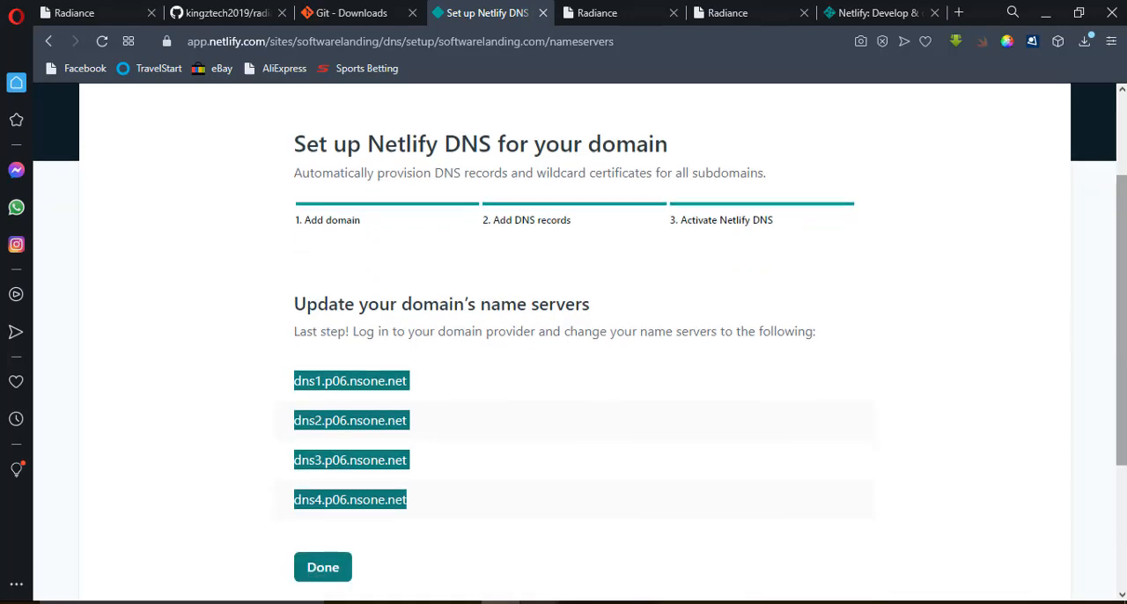